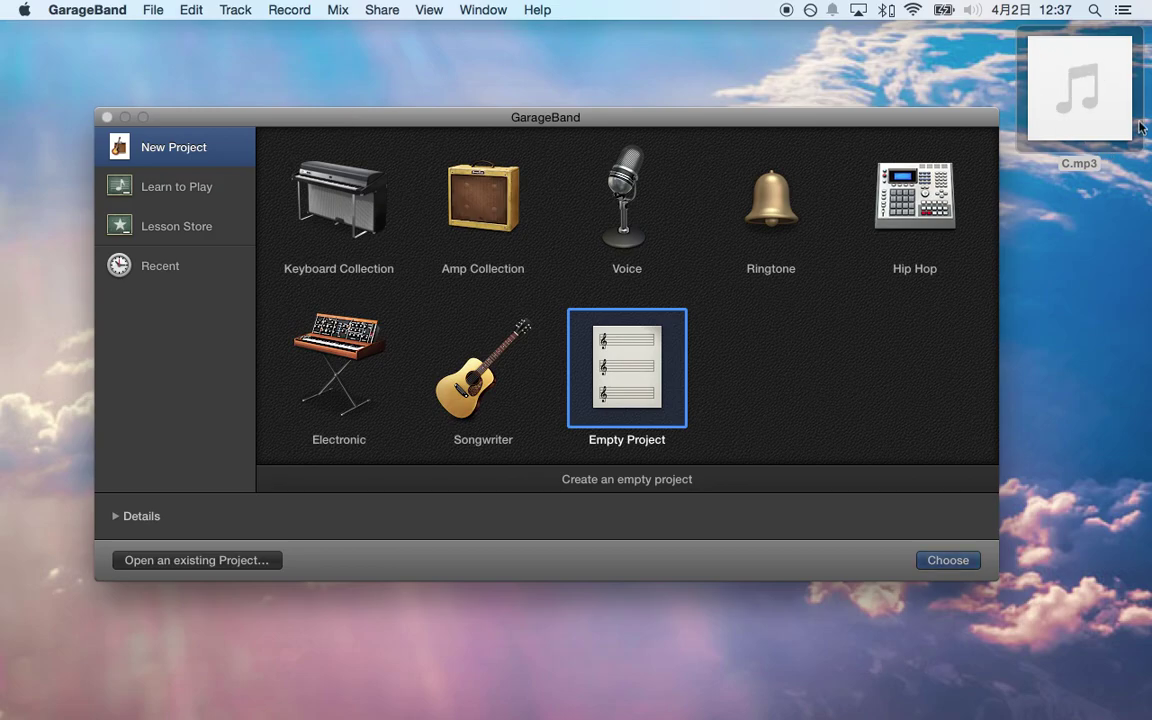
Pick Empty Project in the GarageBand new-project chooser.
{"action": "mouse_move", "coordinate": [1085, 127]}
Create the empty project, hide the Library, and turn off count-in and metronome.
{"action": "left_click", "coordinate": [948, 562]}
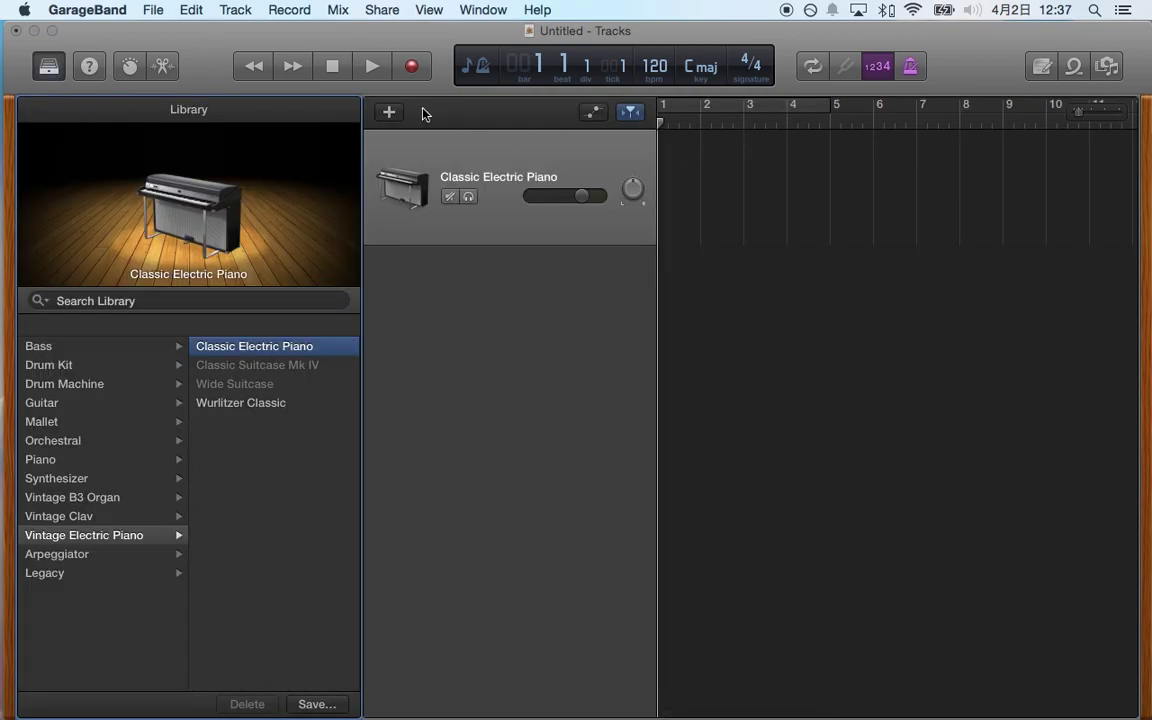
{"action": "left_click", "coordinate": [49, 67]}
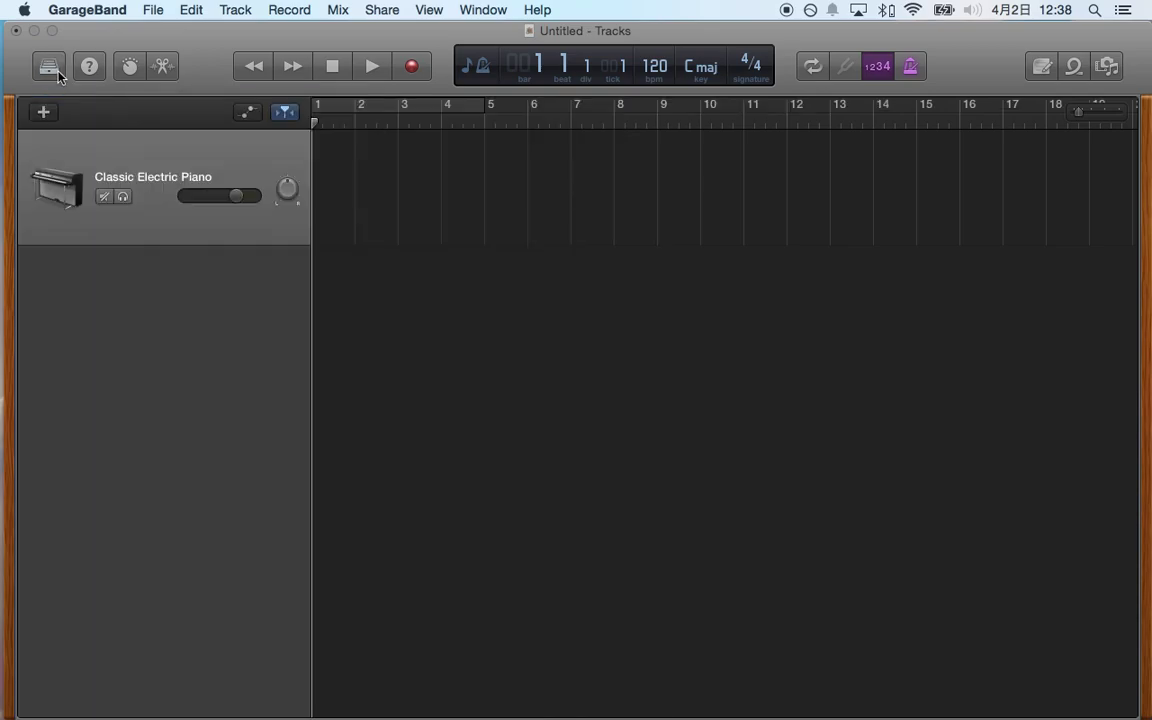
{"action": "left_click", "coordinate": [877, 67]}
{"action": "left_click", "coordinate": [905, 70]}
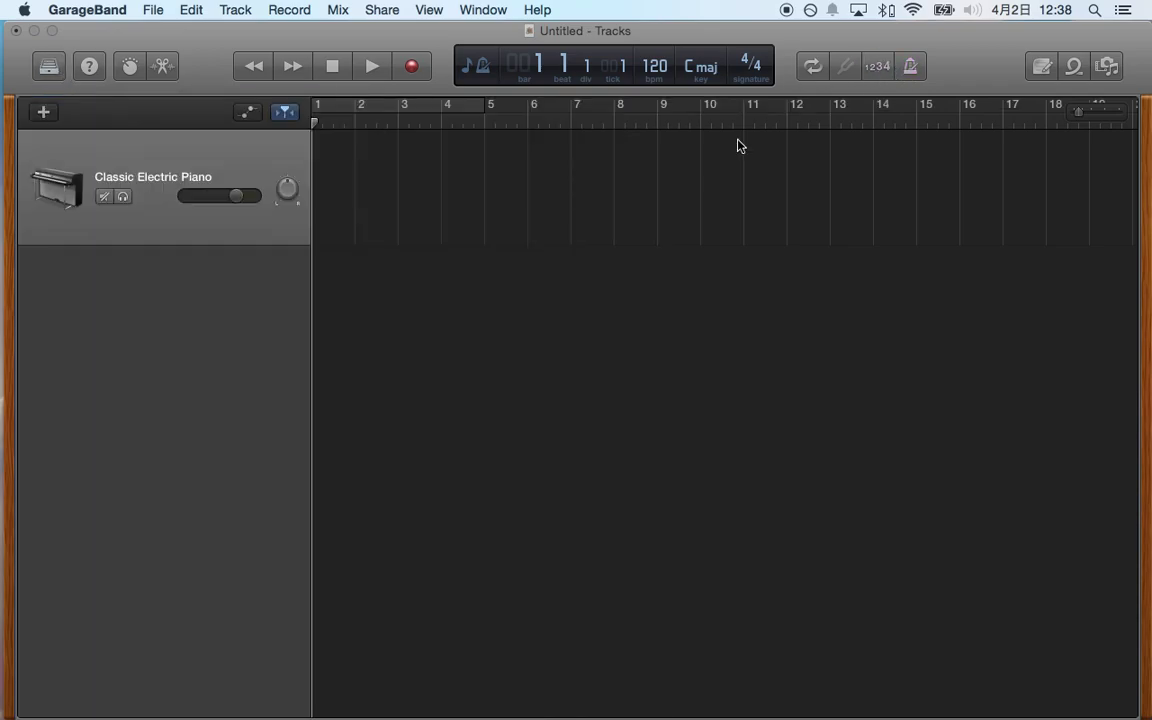
Add a second Classic Electric Piano track and bring up the new-track choices.
{"action": "left_click", "coordinate": [163, 168]}
{"action": "double_click", "coordinate": [137, 290]}
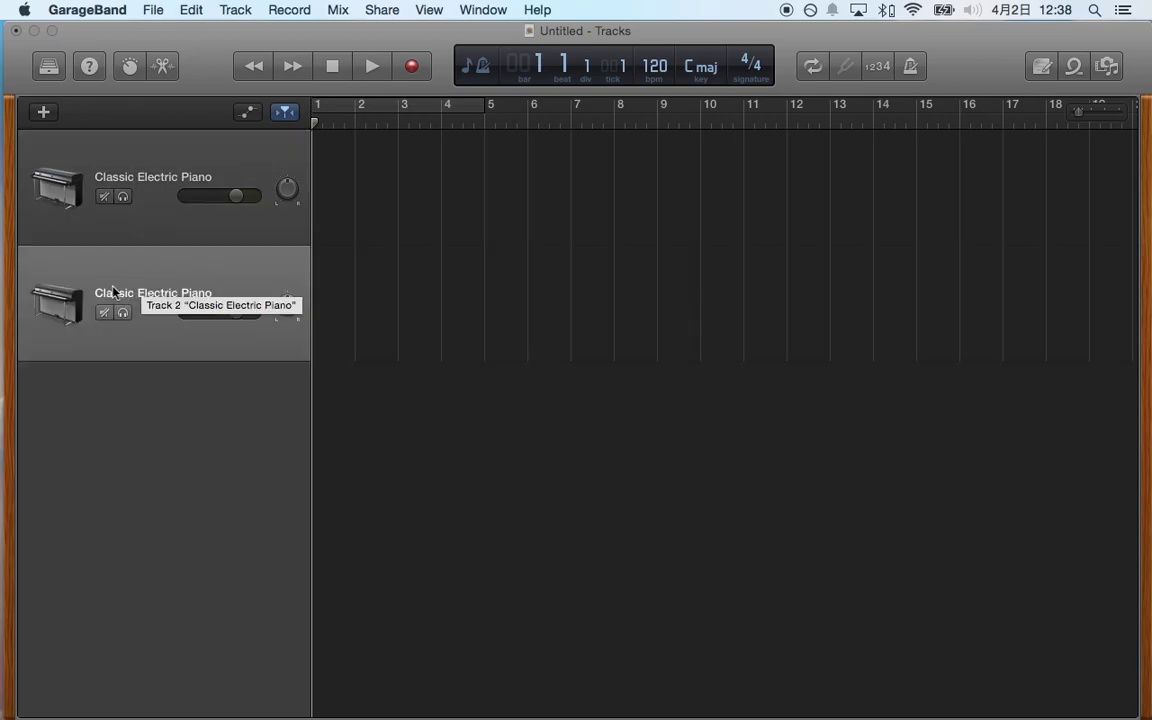
{"action": "left_click", "coordinate": [44, 113]}
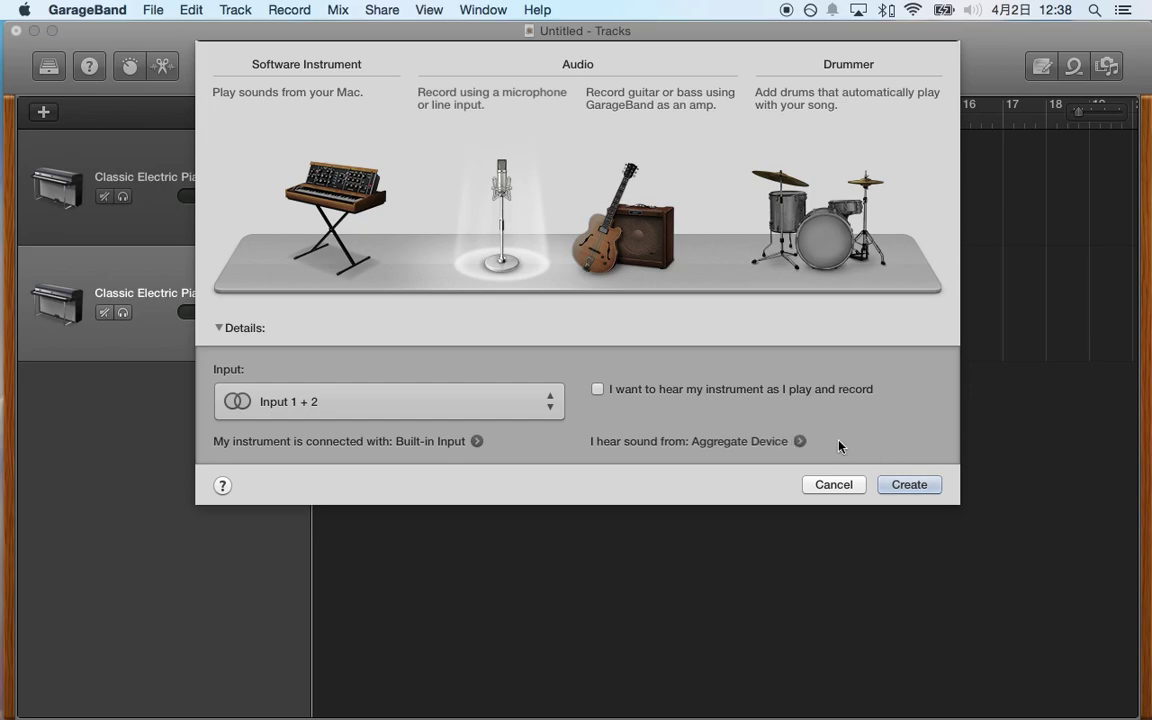
Create the Audio 1 microphone track recording from Input 1 + 2.
{"action": "left_click", "coordinate": [909, 485]}
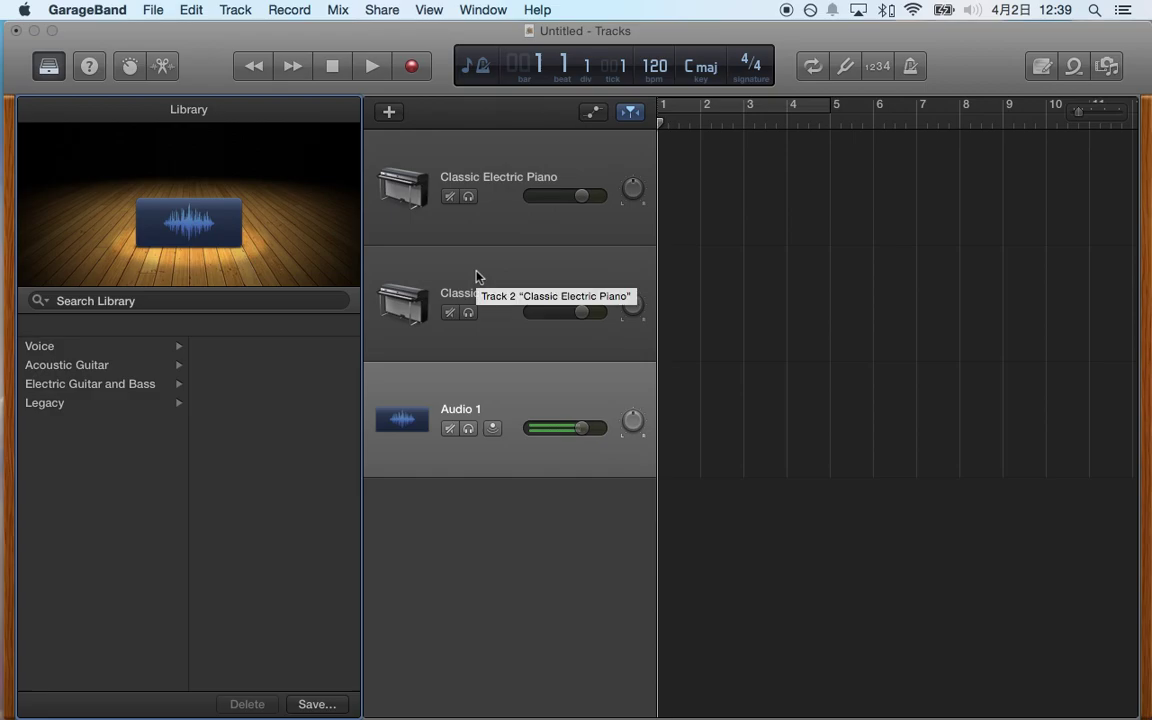
Delete both Classic Electric Piano tracks, leaving only Audio 1.
{"action": "left_click", "coordinate": [477, 278]}
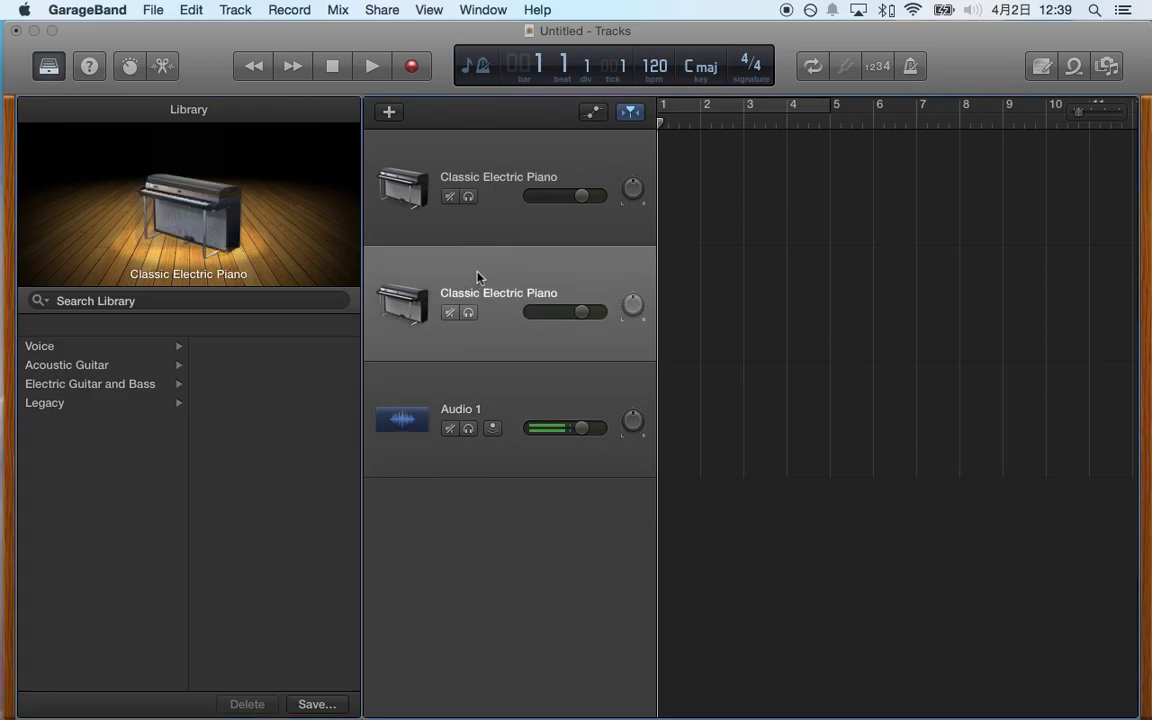
{"action": "key", "text": "super+BackSpace"}
{"action": "left_click", "coordinate": [425, 162]}
{"action": "key", "text": "super+BackSpace"}
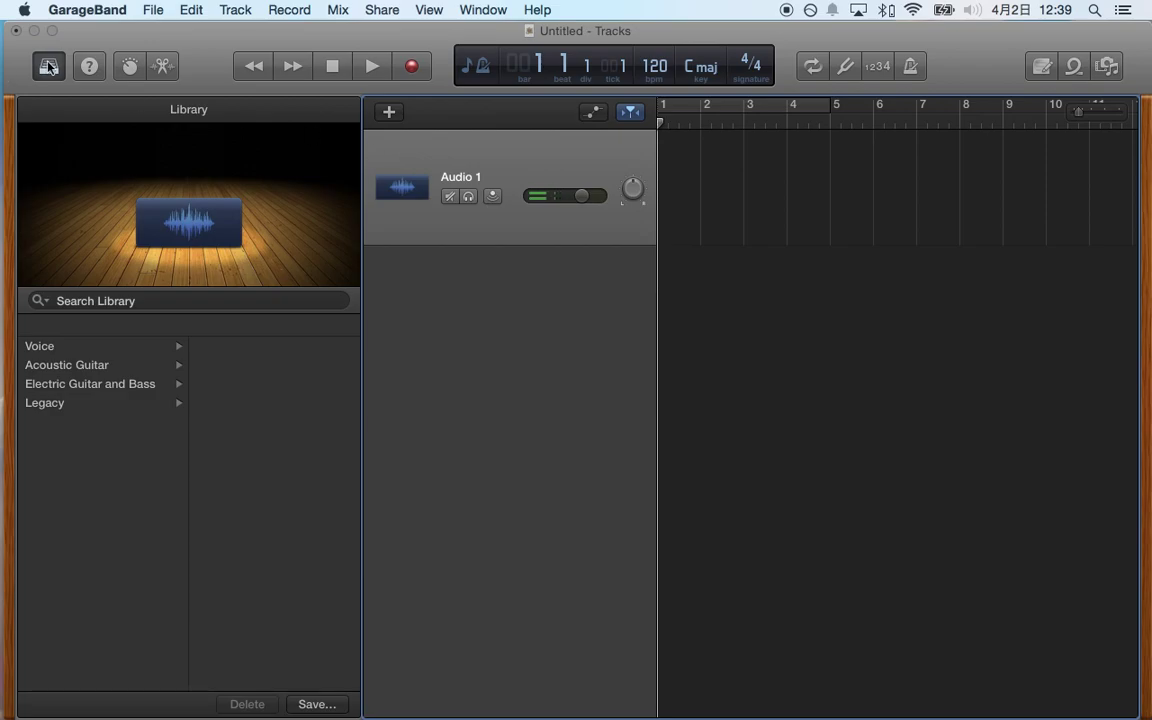
Turn on Automatic Level Control in Audio 1's Smart Controls recording settings.
{"action": "left_click", "coordinate": [48, 66]}
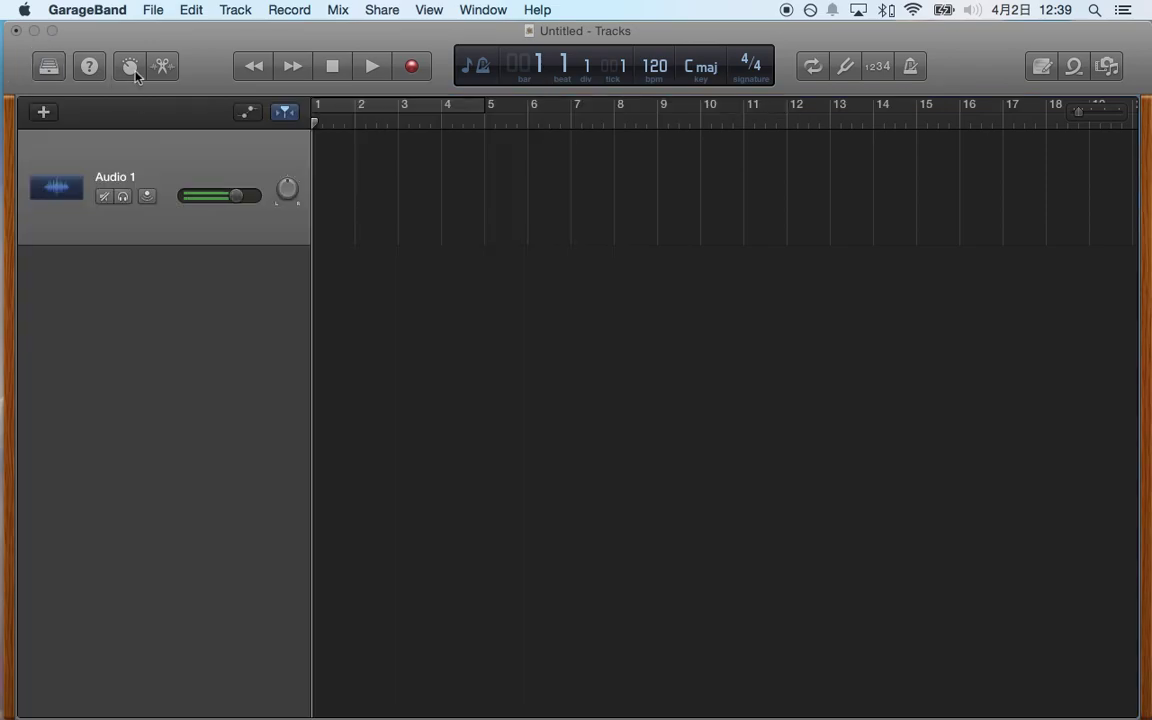
{"action": "left_click", "coordinate": [130, 68]}
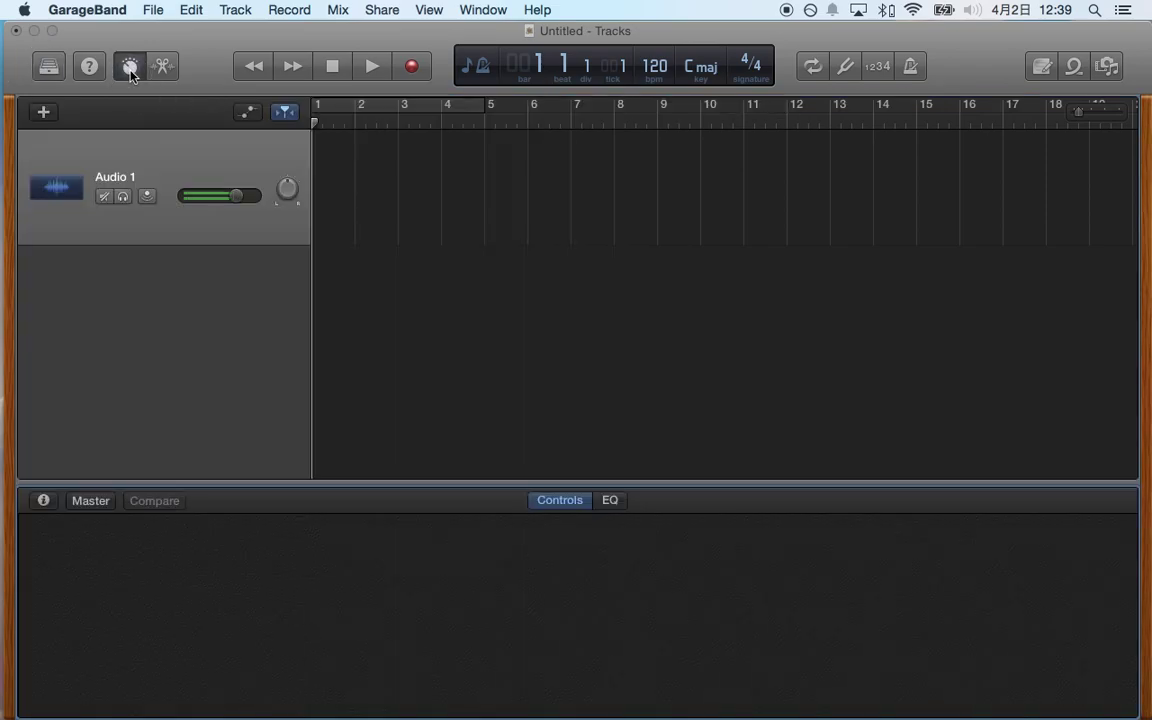
{"action": "left_click", "coordinate": [40, 501]}
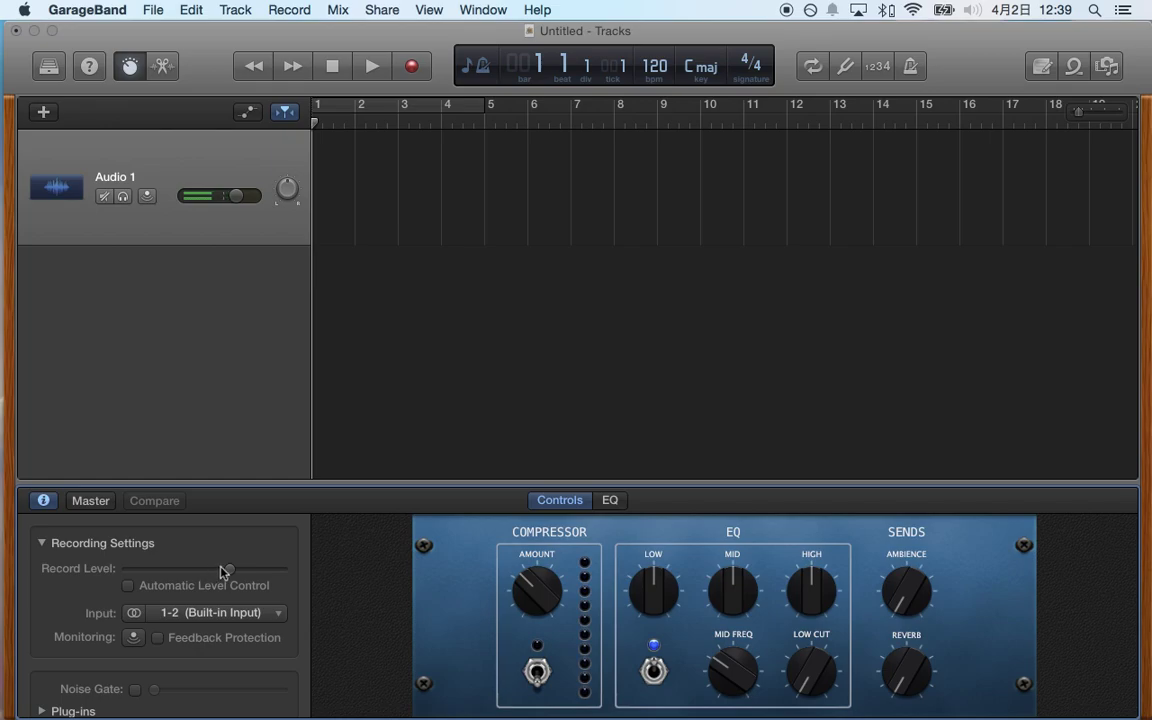
{"action": "left_click", "coordinate": [128, 587]}
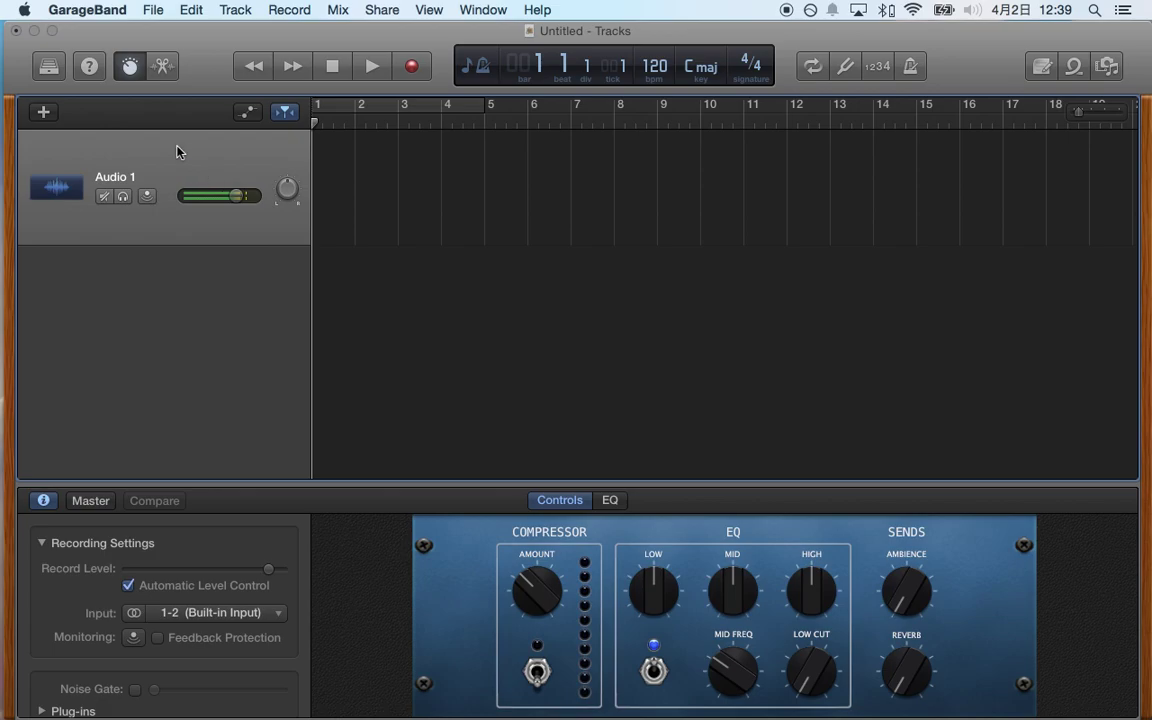
{"action": "right_click", "coordinate": [157, 167]}
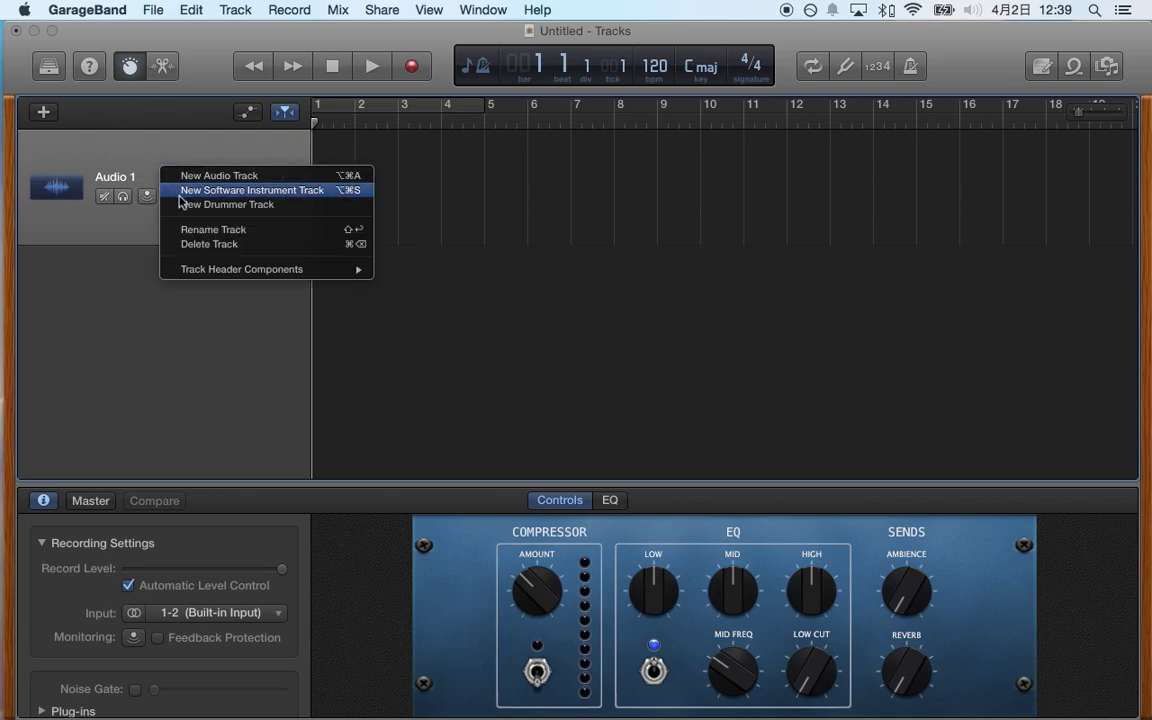
Show record-enable buttons in the track headers and arm Audio 1.
{"action": "mouse_move", "coordinate": [211, 276]}
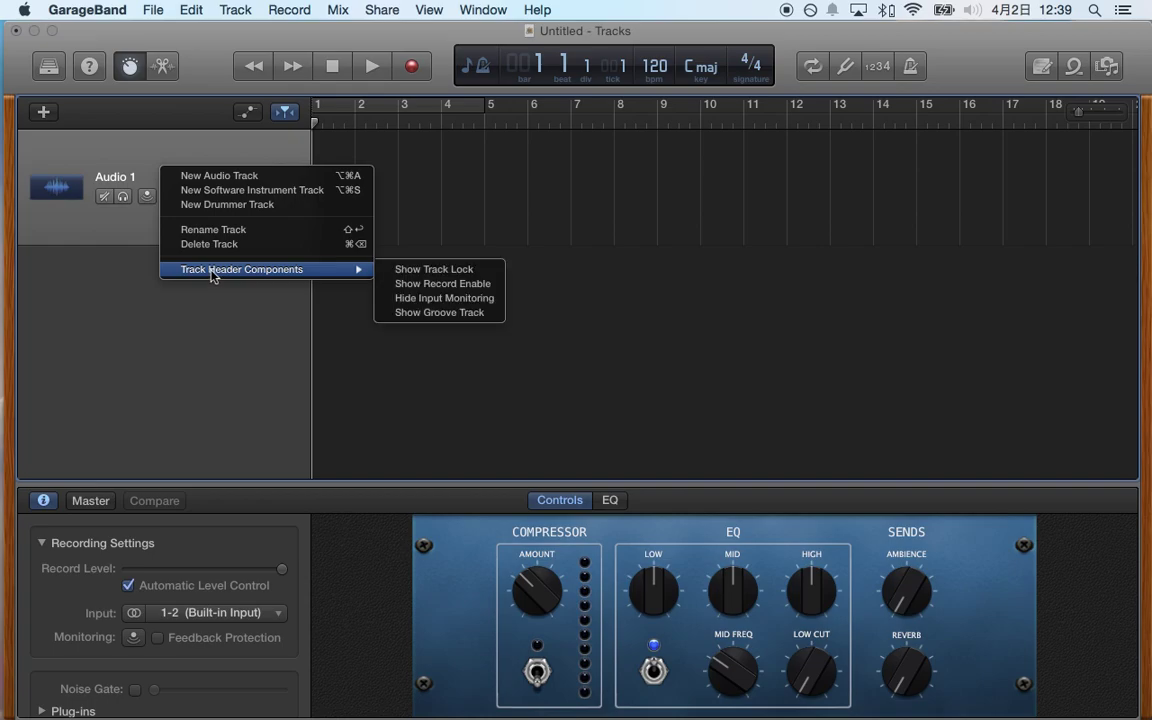
{"action": "left_click", "coordinate": [466, 285]}
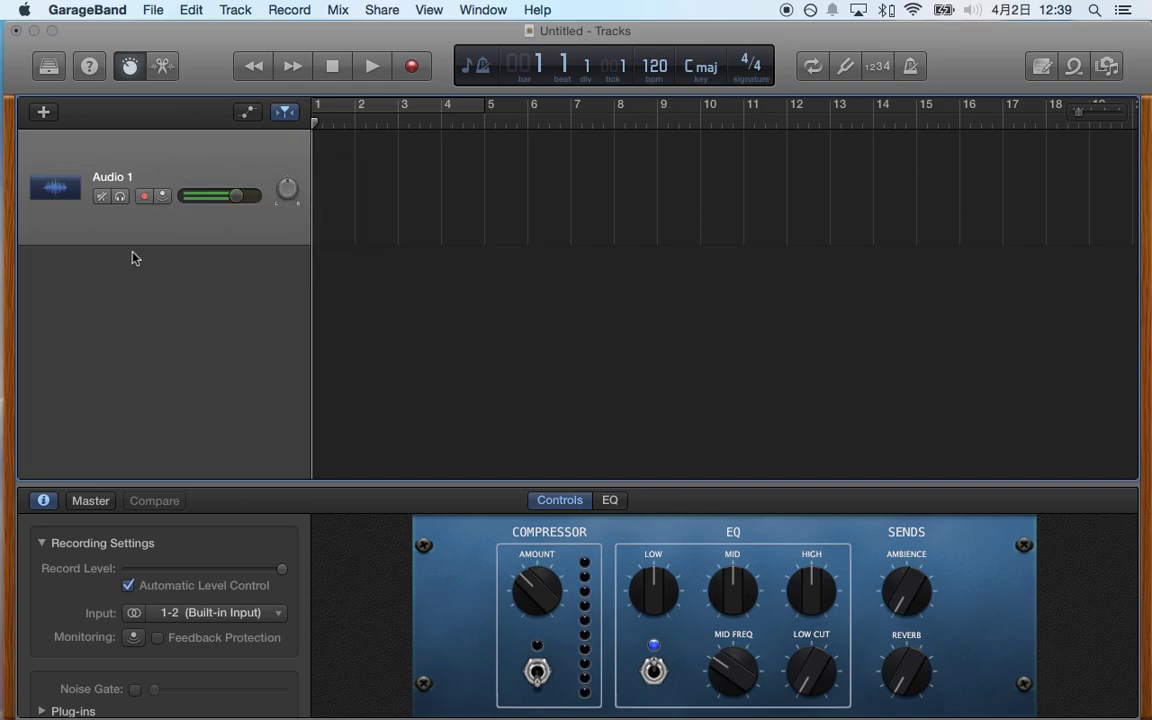
{"action": "left_click", "coordinate": [142, 199]}
Add a second audio track, Audio 2, and keep Audio 1 armed.
{"action": "left_click", "coordinate": [43, 112]}
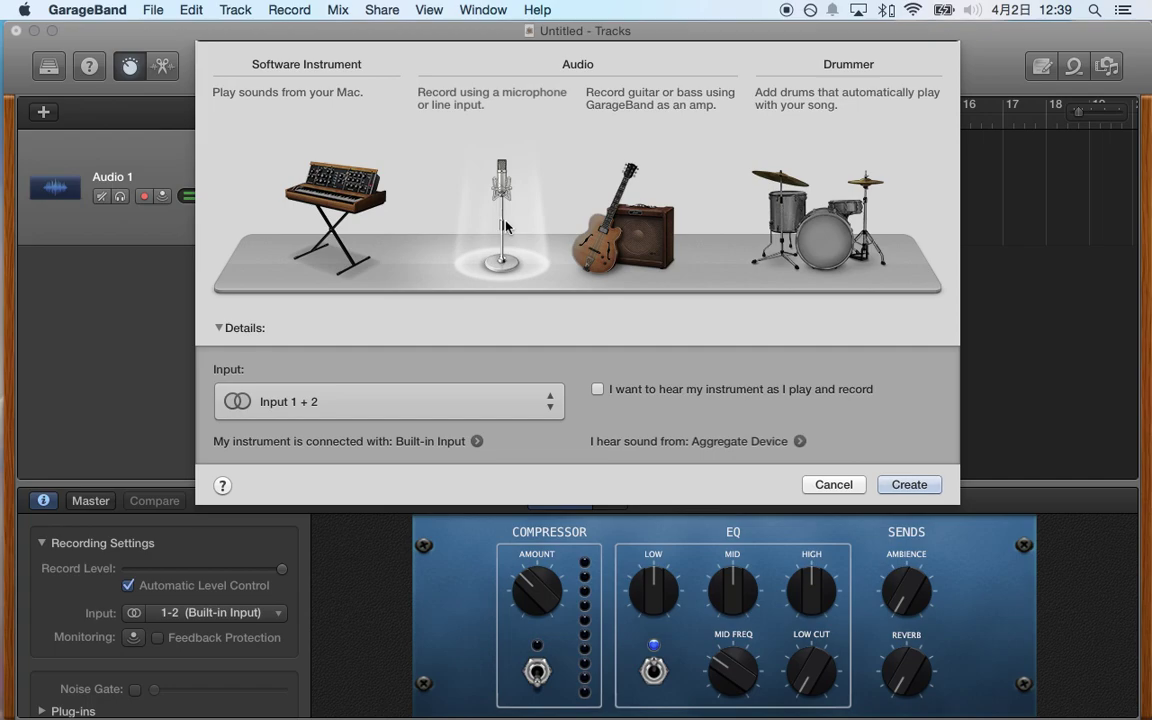
{"action": "left_click", "coordinate": [930, 486]}
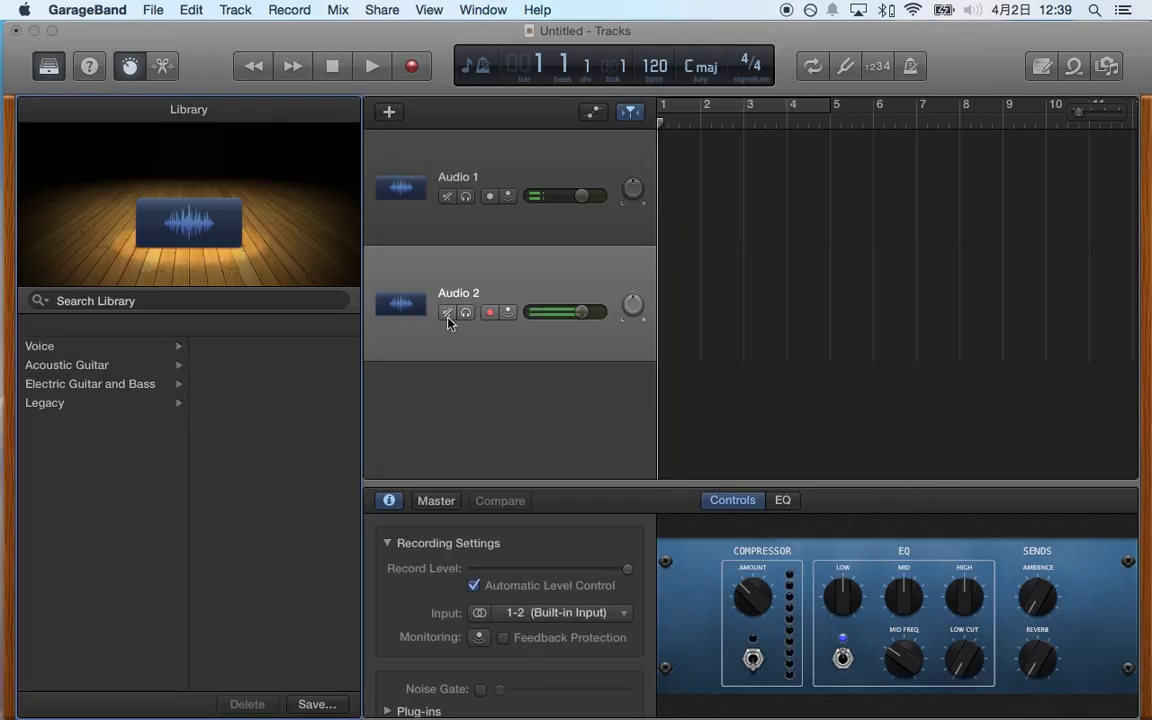
{"action": "left_click", "coordinate": [50, 70]}
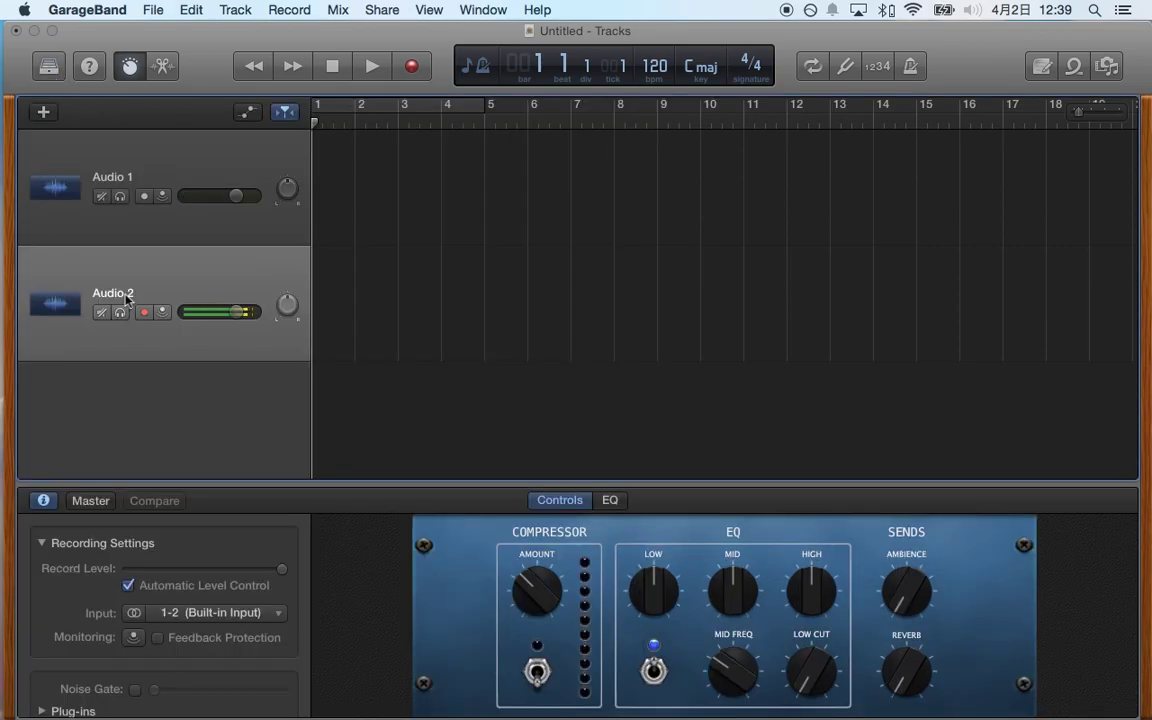
{"action": "left_click", "coordinate": [136, 157]}
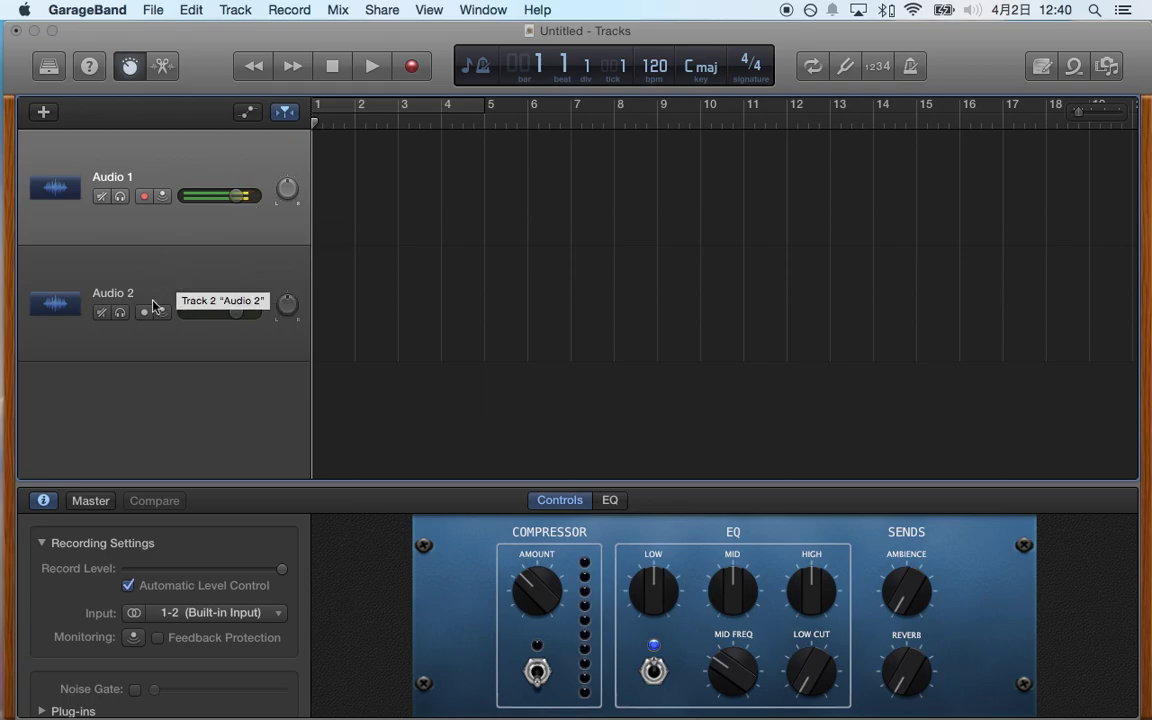
Close the track header options unchanged and reveal the desktop to reach C.mp3.
{"action": "right_click", "coordinate": [151, 176]}
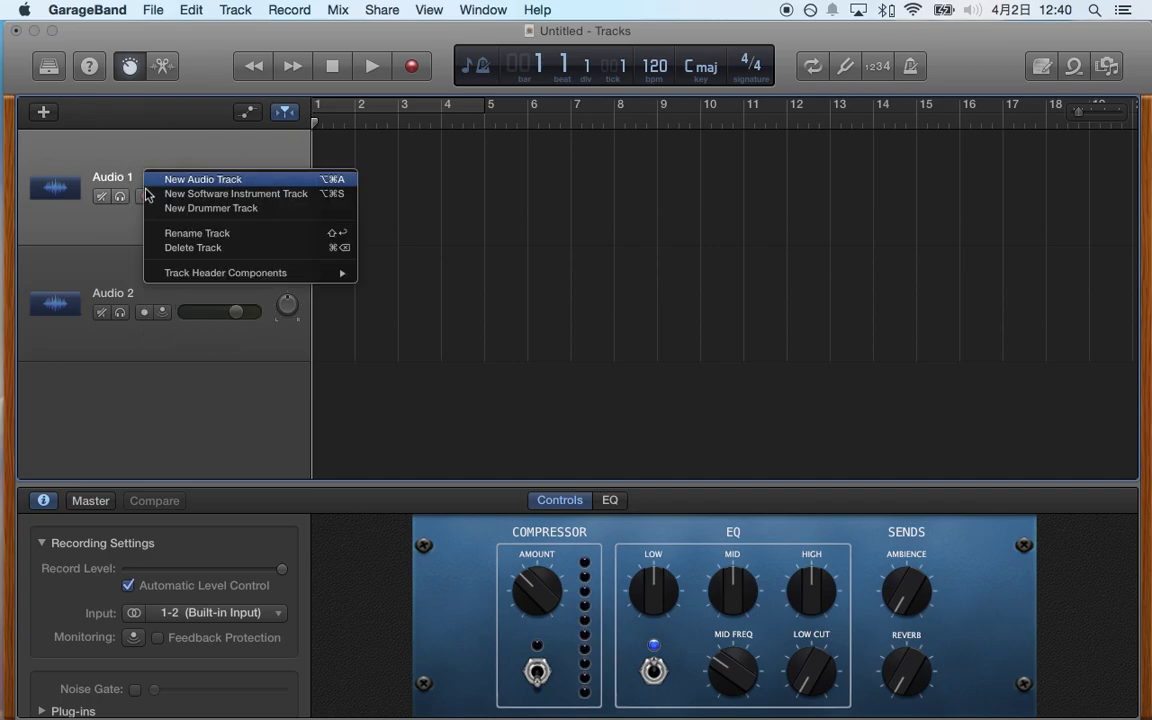
{"action": "mouse_move", "coordinate": [215, 272]}
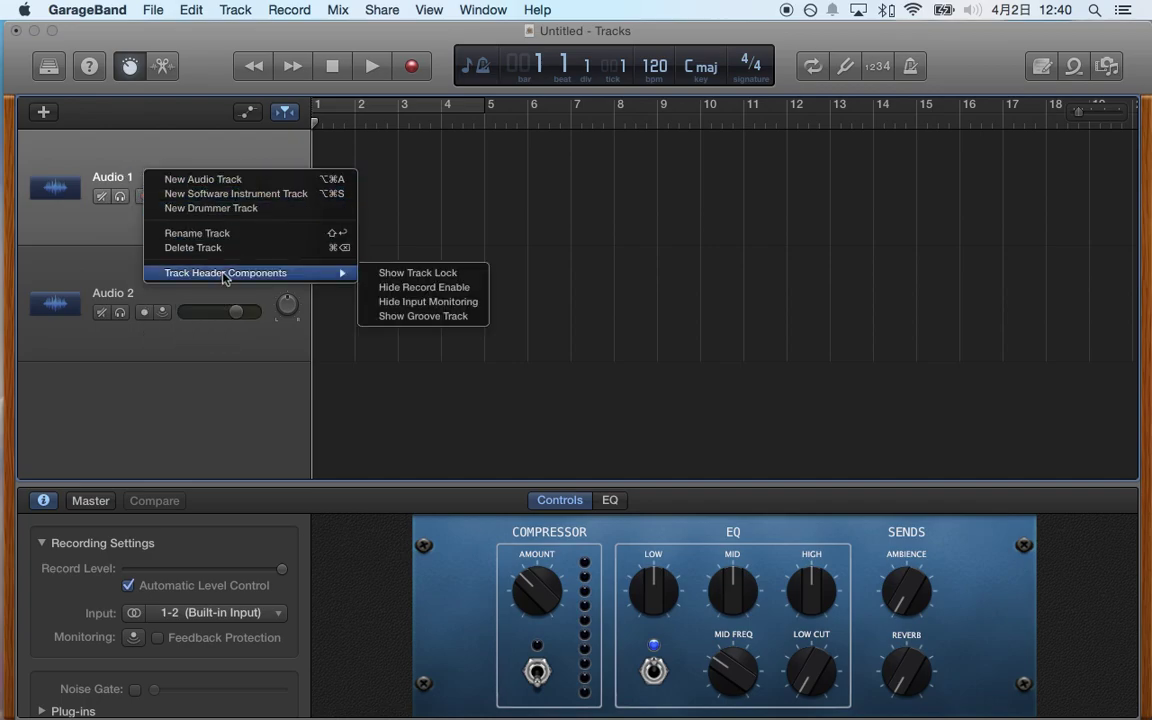
{"action": "left_click", "coordinate": [150, 141]}
{"action": "left_click", "coordinate": [145, 313]}
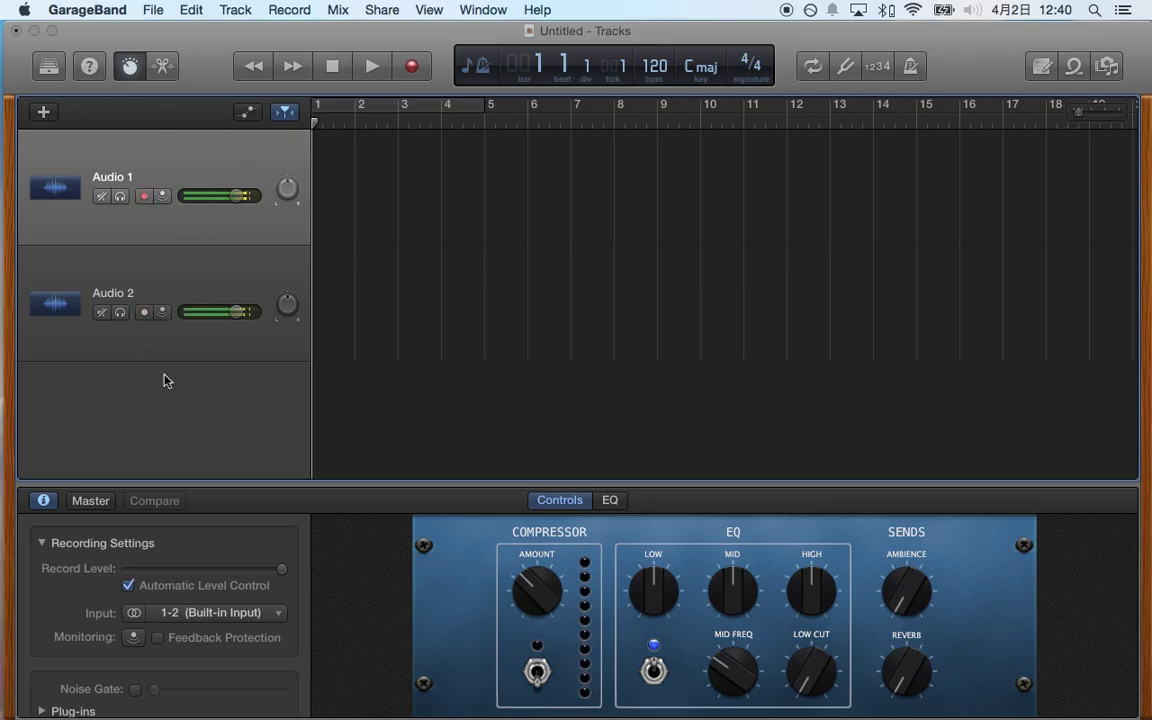
{"action": "key", "text": "F11"}
Drop C.mp3 onto Audio 2, re-arm Audio 1, and play the backing track.
{"action": "left_click_drag", "start_coordinate": [1057, 121], "coordinate": [347, 309]}
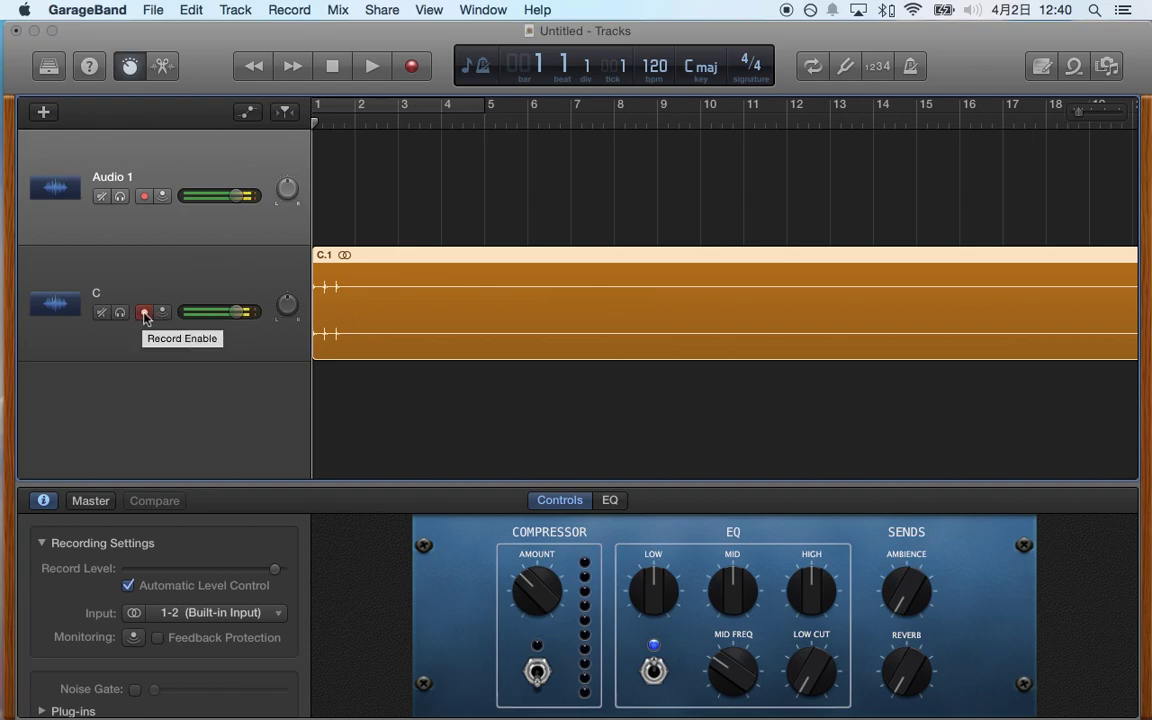
{"action": "left_click", "coordinate": [143, 197]}
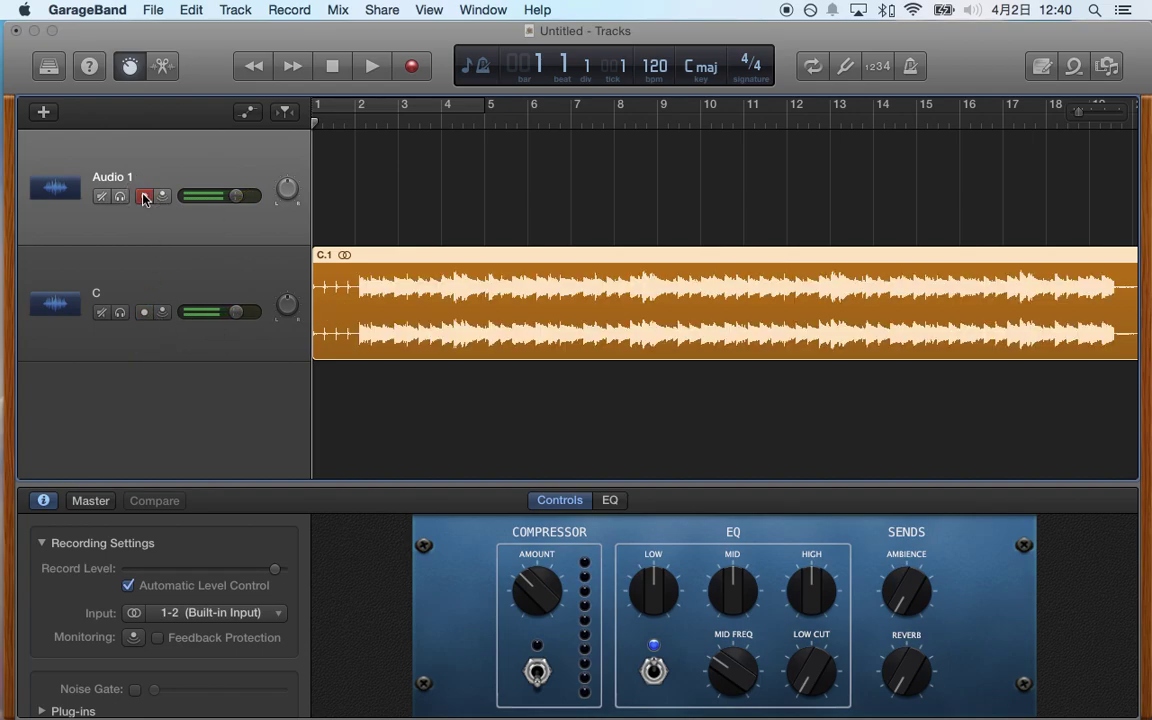
{"action": "left_click", "coordinate": [376, 70]}
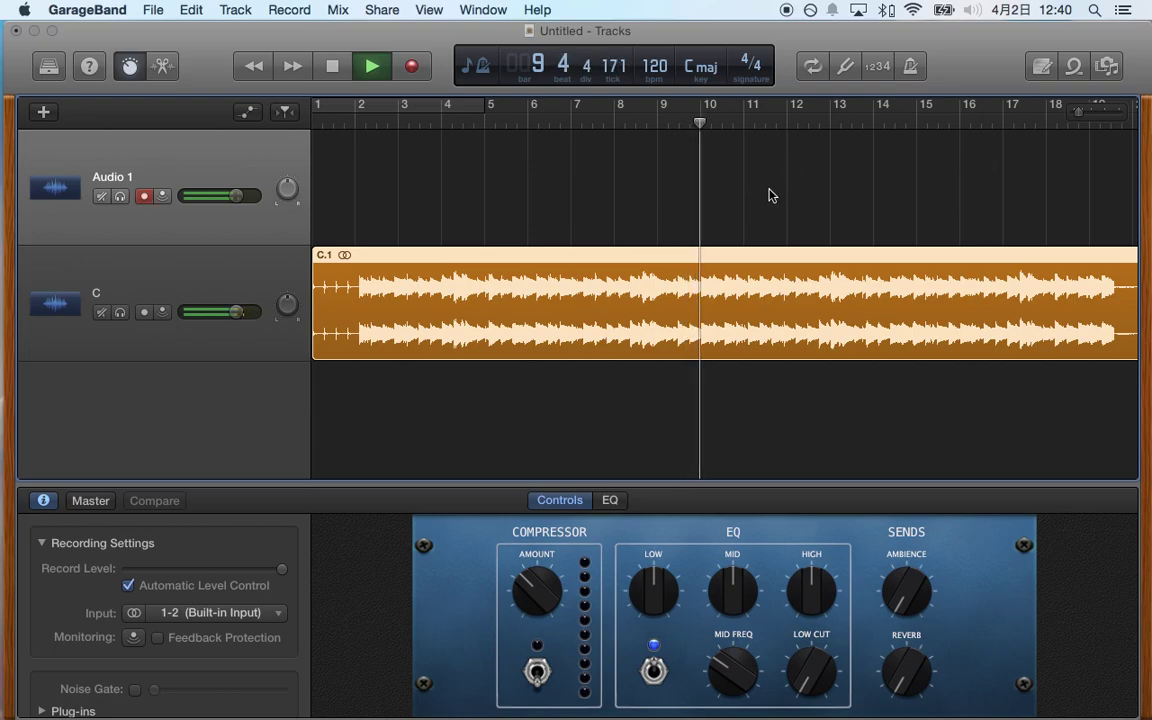
{"action": "left_click", "coordinate": [336, 72]}
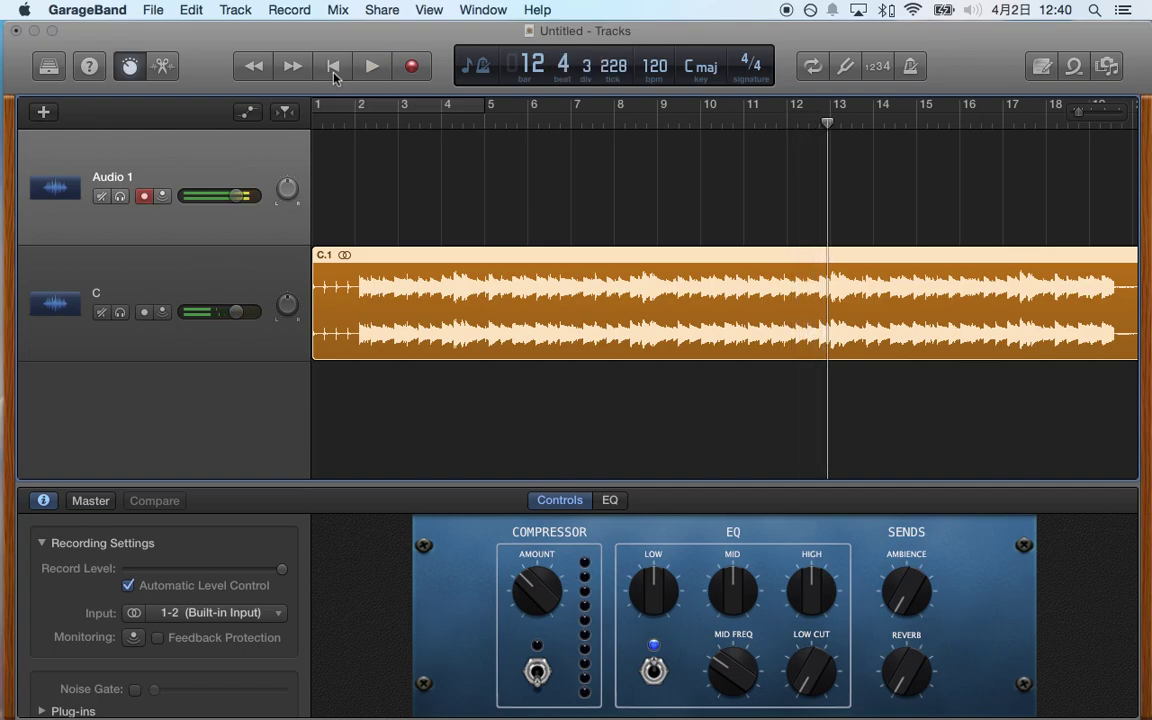
{"action": "left_click", "coordinate": [334, 69]}
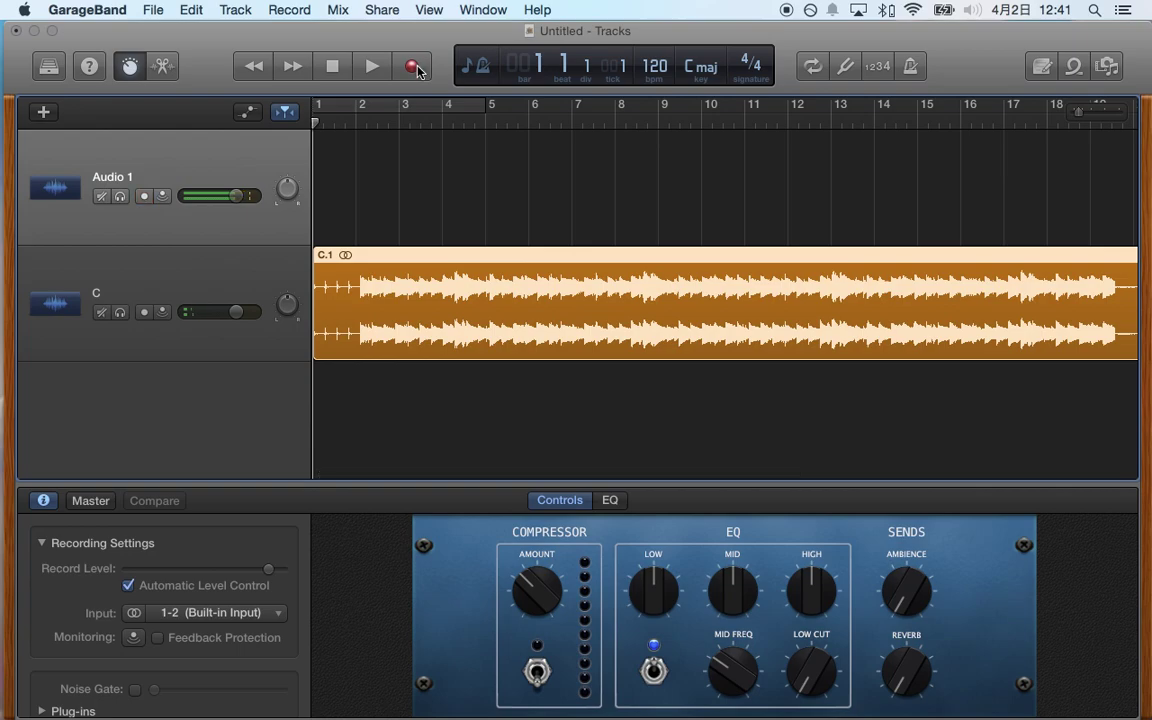
Record a voice take on Audio 1 over the backing track to about bar 8.
{"action": "left_click", "coordinate": [413, 67]}
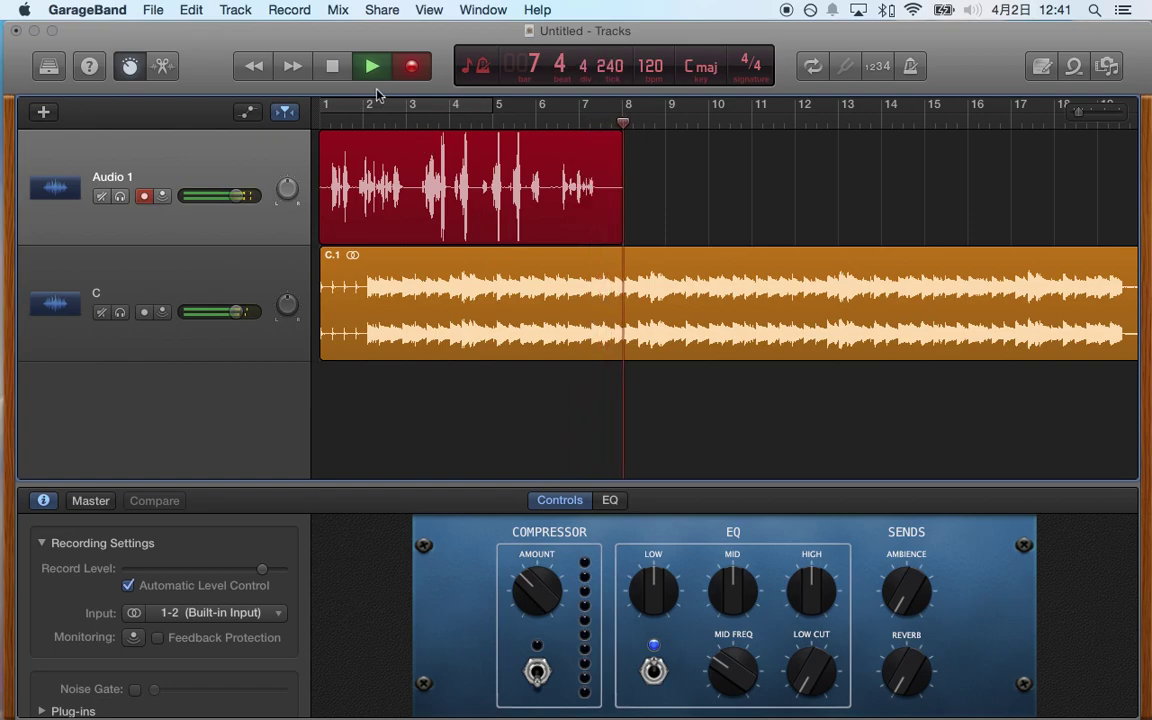
{"action": "left_click", "coordinate": [338, 67]}
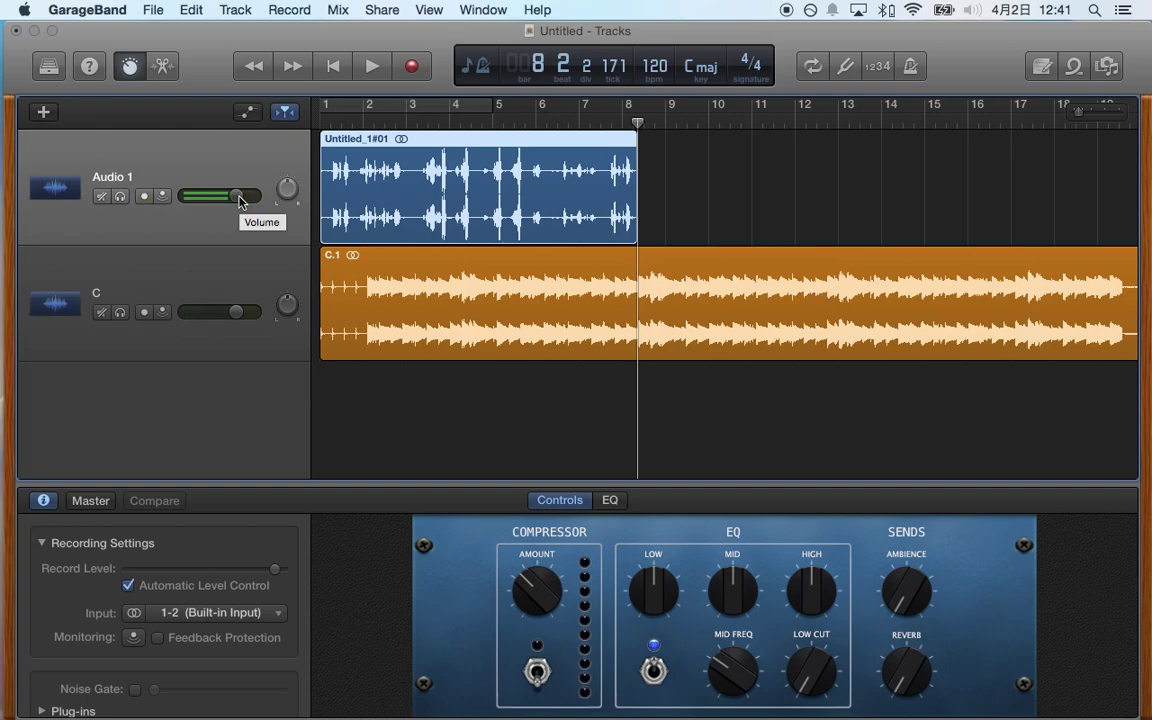
Play the voice with the backing track while trying Audio 1 volumes around -8.6 dB.
{"action": "left_click_drag", "start_coordinate": [239, 199], "coordinate": [200, 205]}
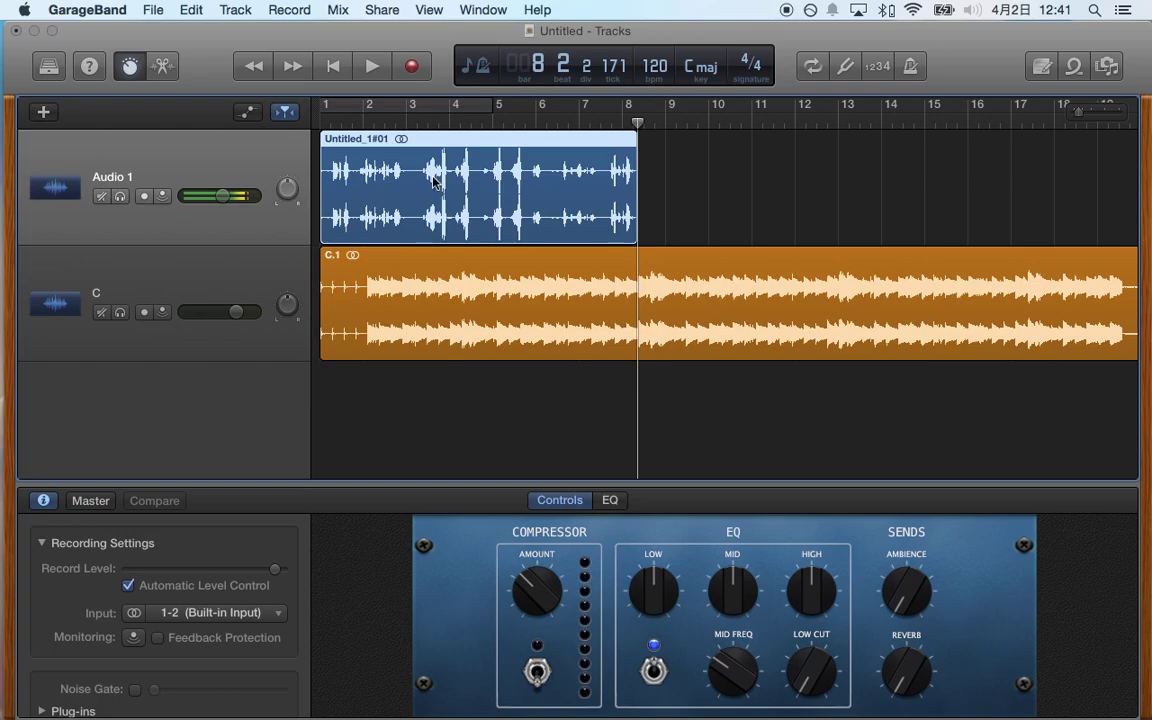
{"action": "left_click", "coordinate": [374, 67]}
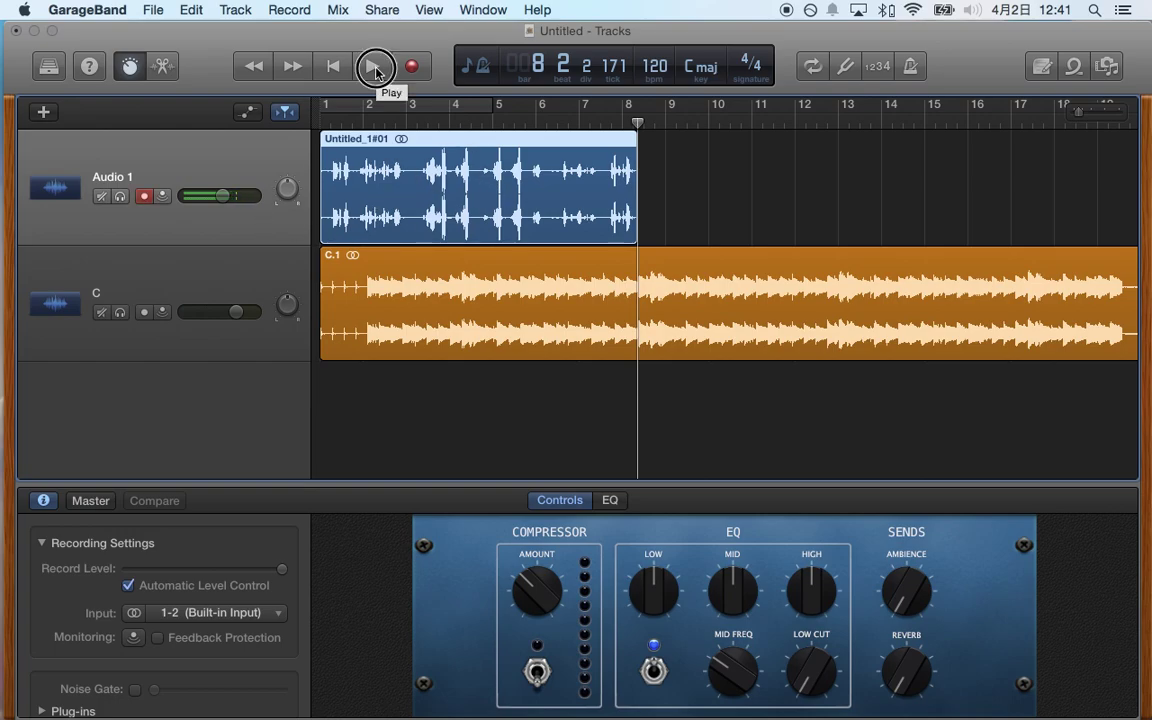
{"action": "left_click", "coordinate": [332, 66]}
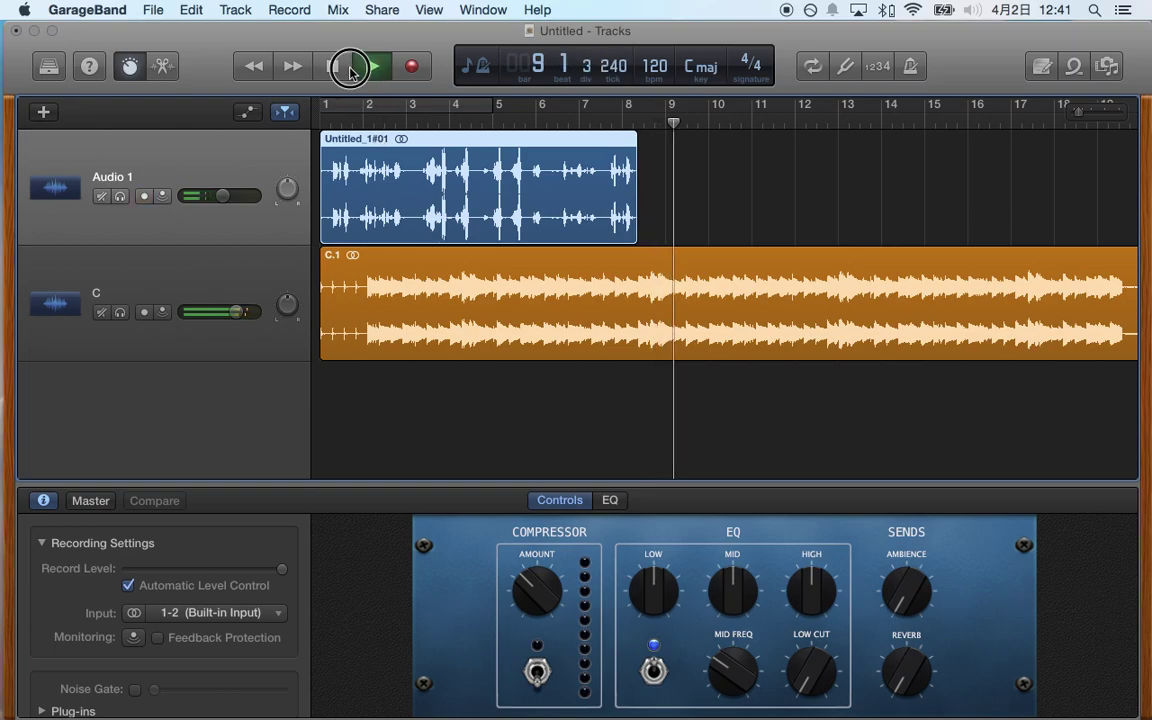
{"action": "left_click", "coordinate": [372, 66]}
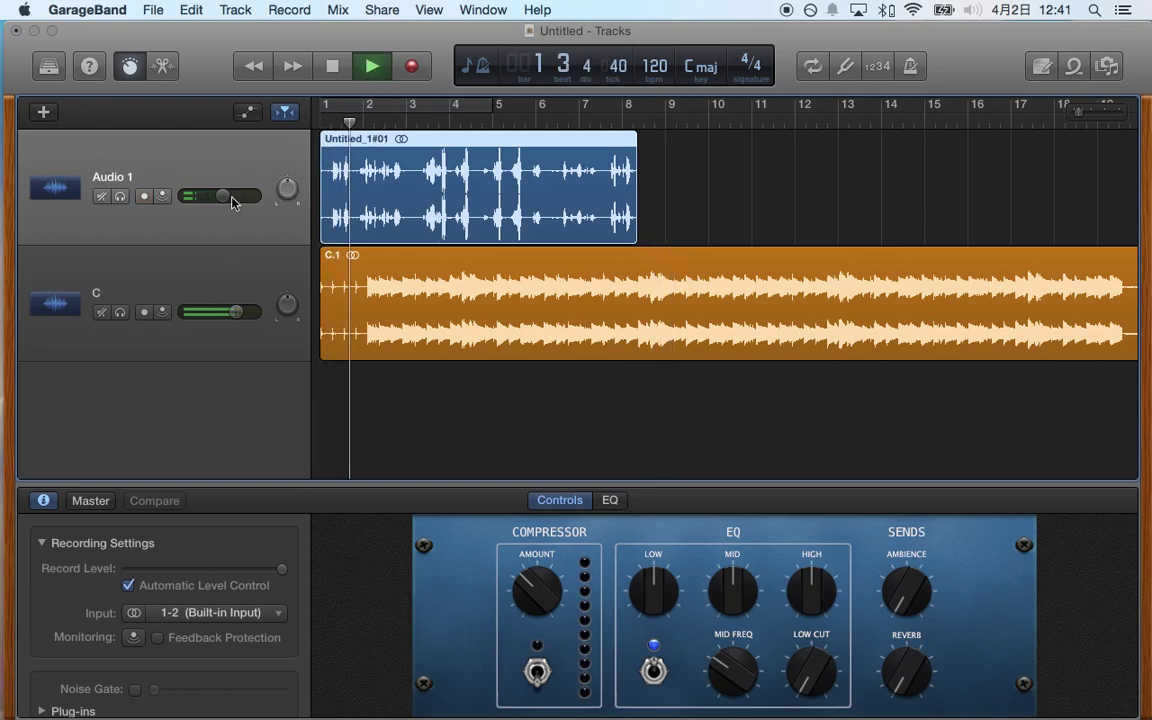
{"action": "left_click_drag", "start_coordinate": [222, 195], "coordinate": [289, 202]}
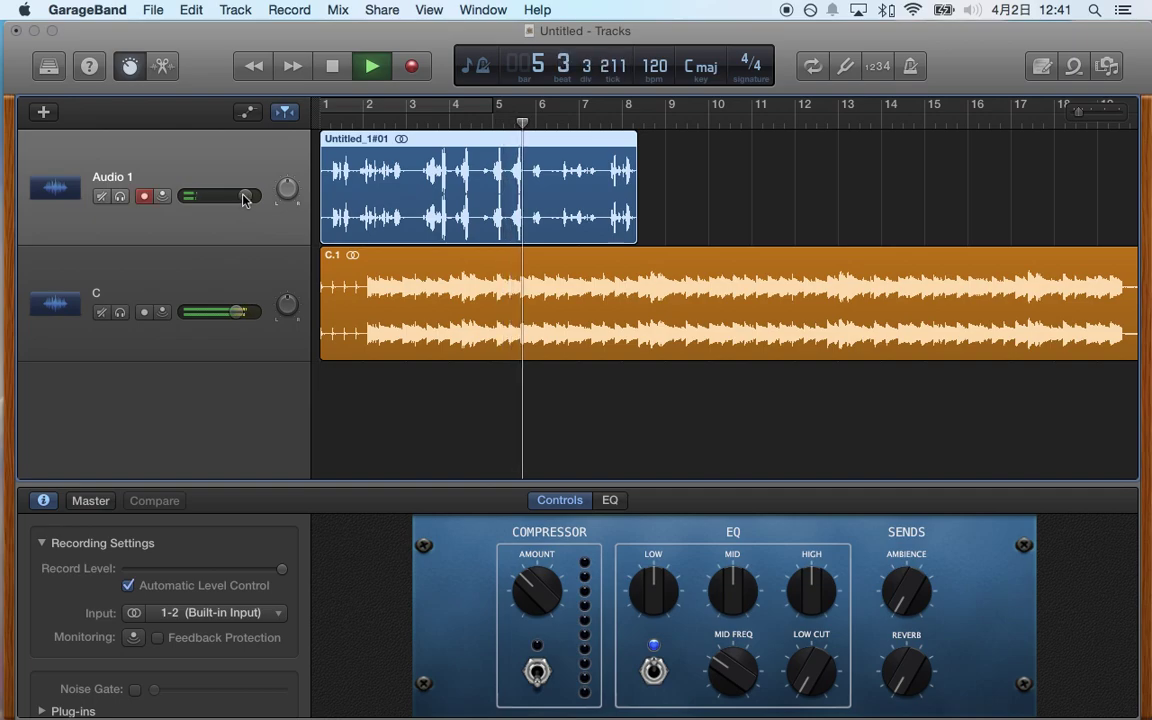
{"action": "left_click_drag", "start_coordinate": [244, 198], "coordinate": [240, 197]}
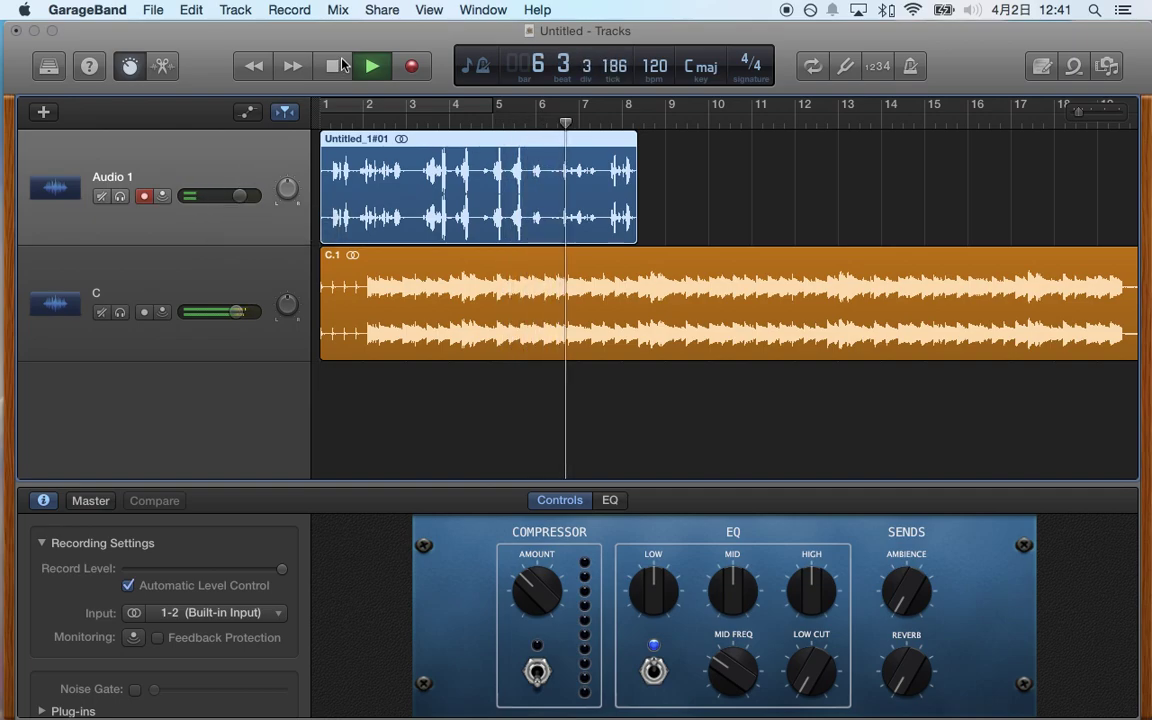
{"action": "left_click", "coordinate": [332, 66]}
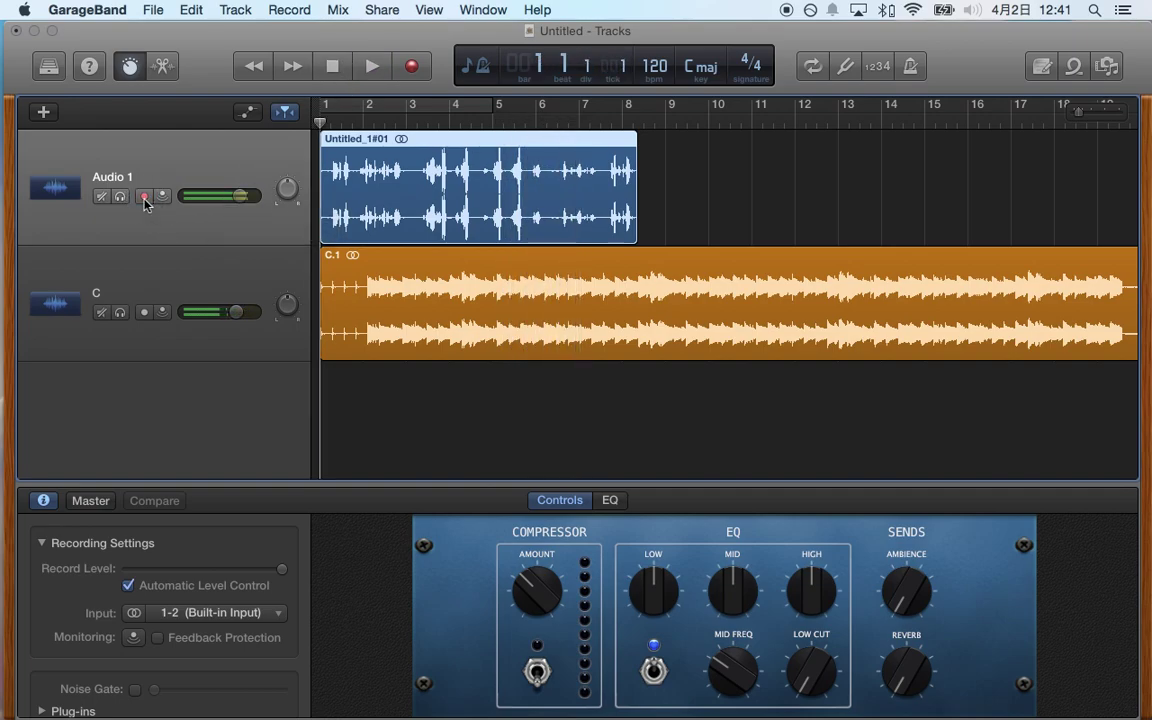
Replay the mix from bar 1, set the voice volume to -2.5 dB, and return to start.
{"action": "left_click", "coordinate": [157, 273]}
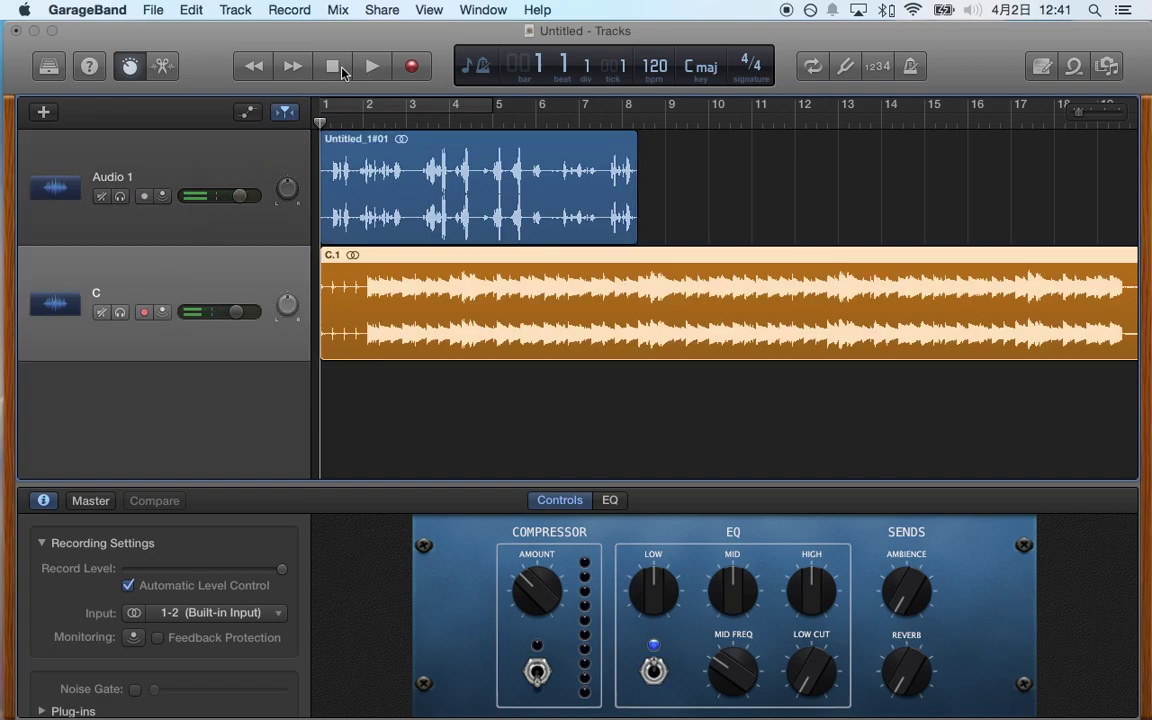
{"action": "left_click", "coordinate": [372, 67]}
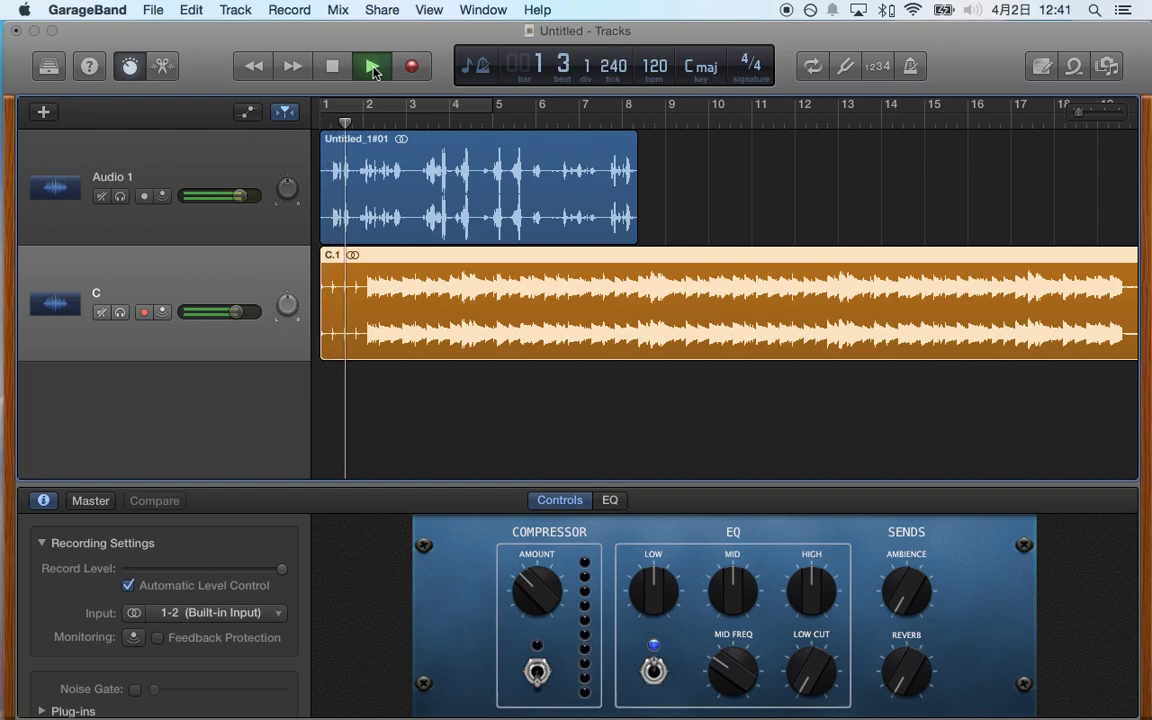
{"action": "mouse_move", "coordinate": [237, 196]}
{"action": "left_mouse_down"}
{"action": "mouse_move", "coordinate": [162, 195]}
{"action": "mouse_move", "coordinate": [254, 201]}
{"action": "mouse_move", "coordinate": [221, 195]}
{"action": "mouse_move", "coordinate": [239, 196]}
{"action": "left_mouse_up"}
{"action": "left_click", "coordinate": [330, 68]}
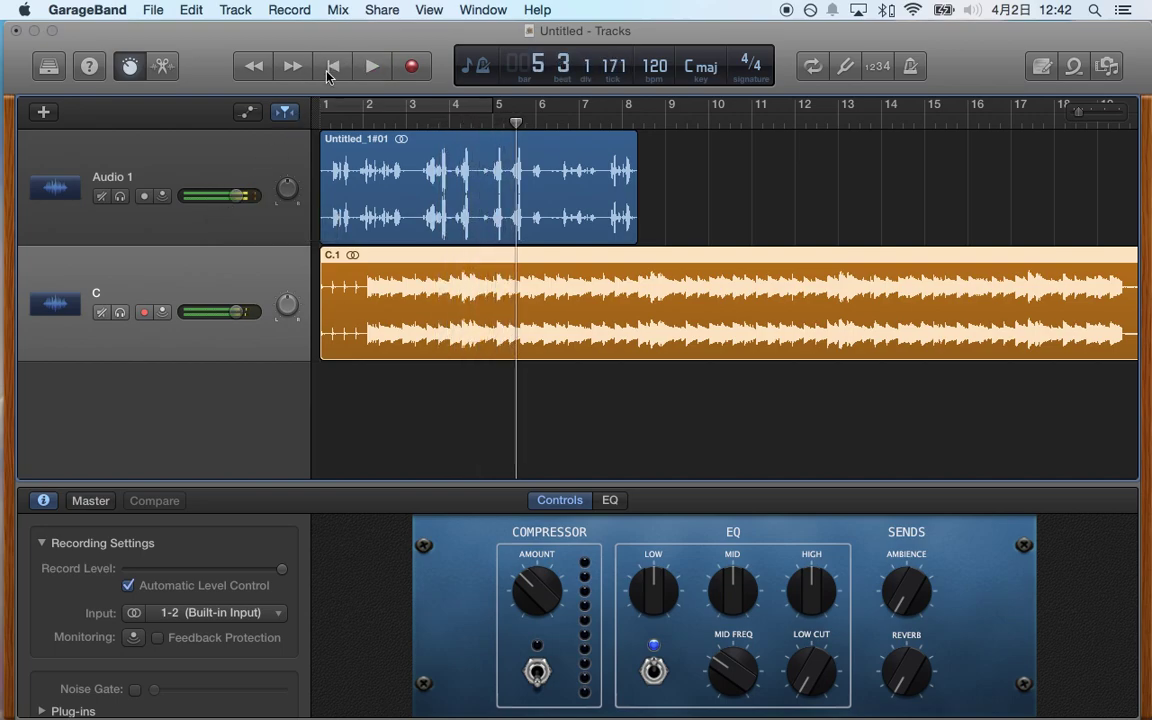
{"action": "left_click", "coordinate": [328, 68]}
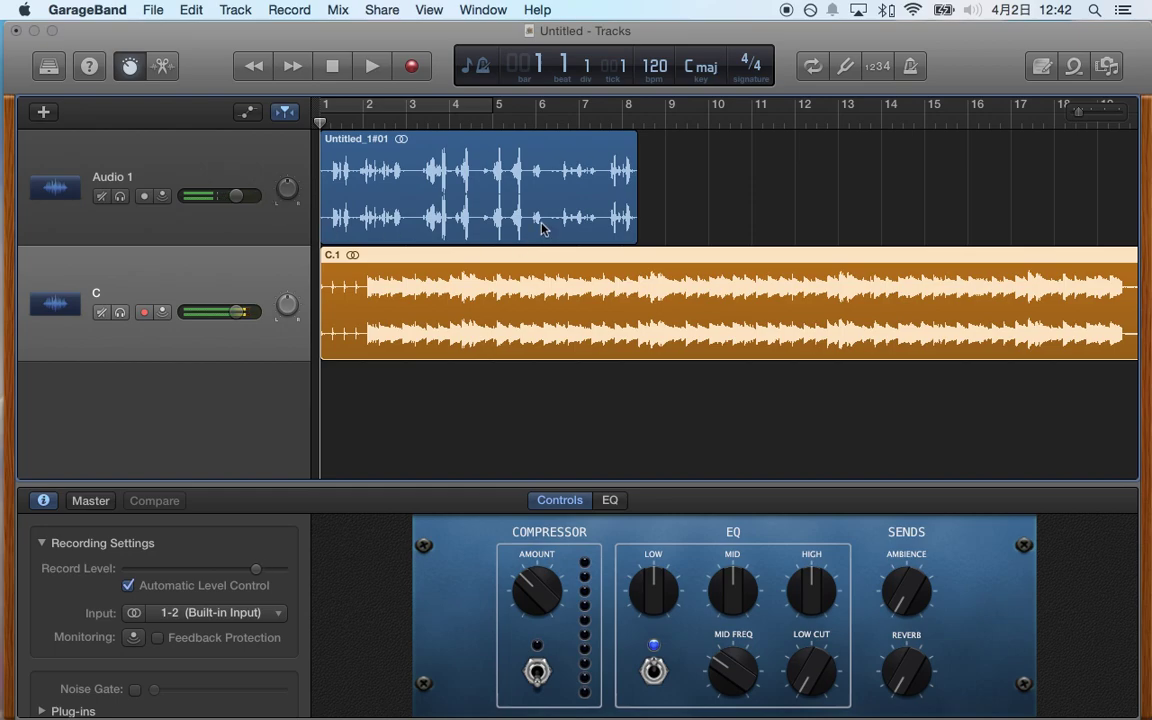
Select the C.1 region and zoom the timeline so both regions fit.
{"action": "left_click", "coordinate": [640, 257]}
{"action": "left_click", "coordinate": [712, 206]}
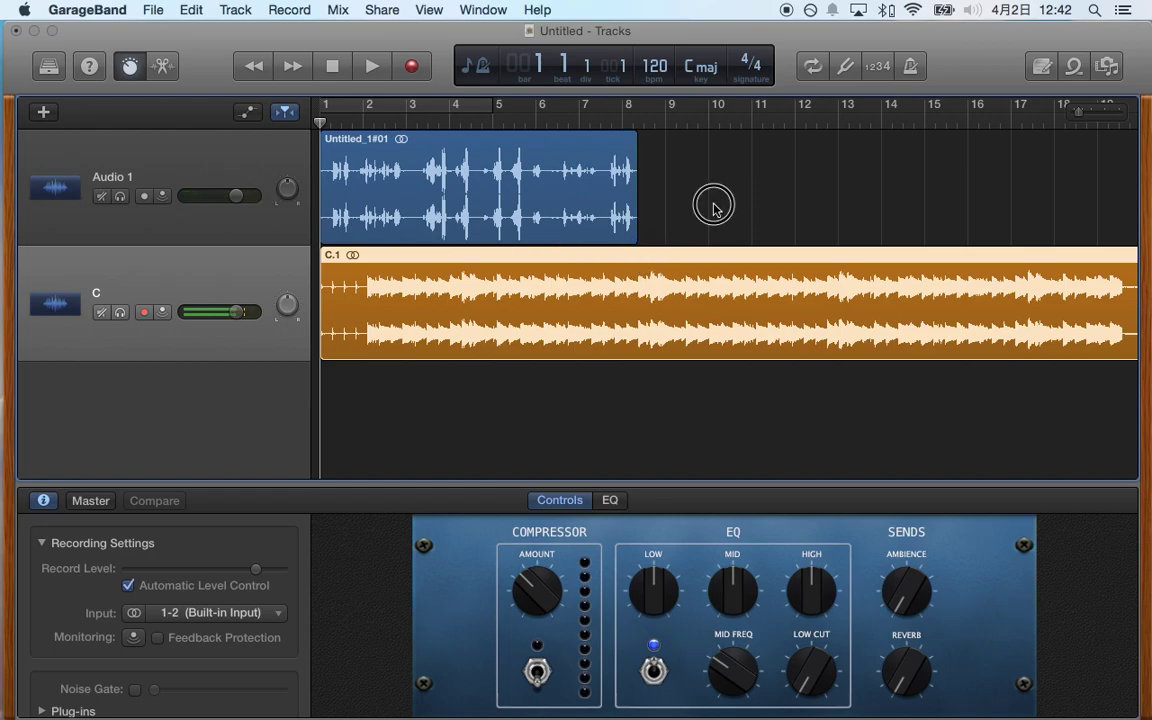
{"action": "left_click", "coordinate": [642, 276]}
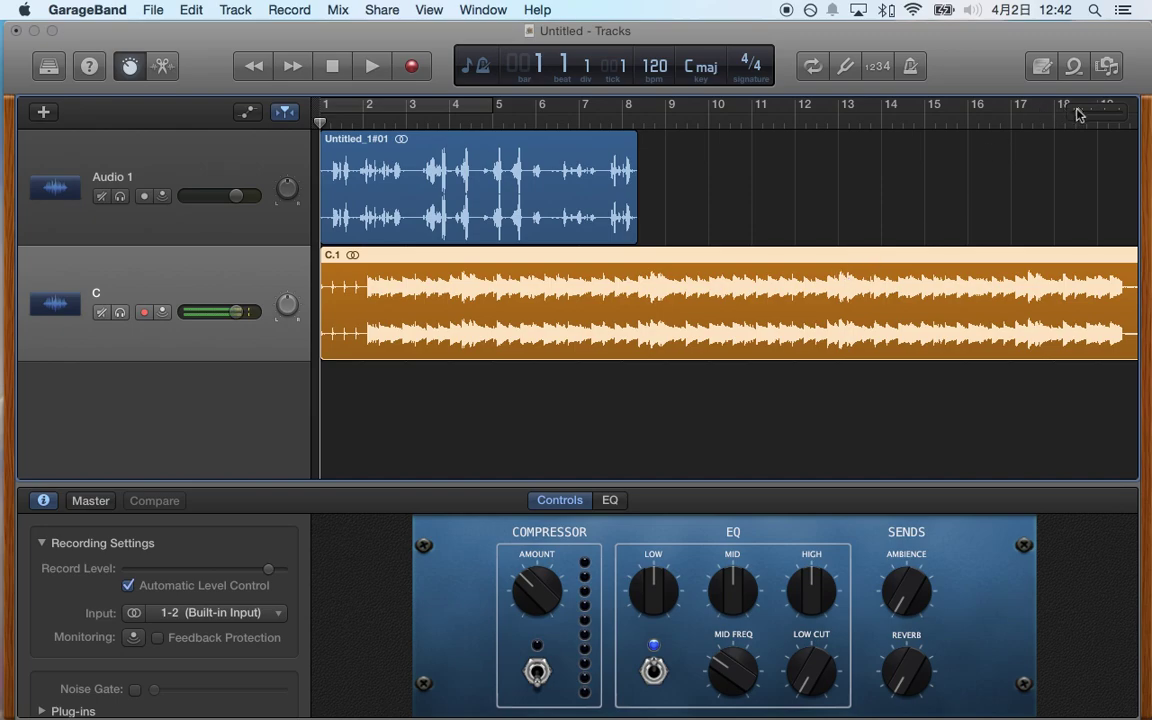
{"action": "left_click_drag", "start_coordinate": [1078, 113], "coordinate": [1067, 117]}
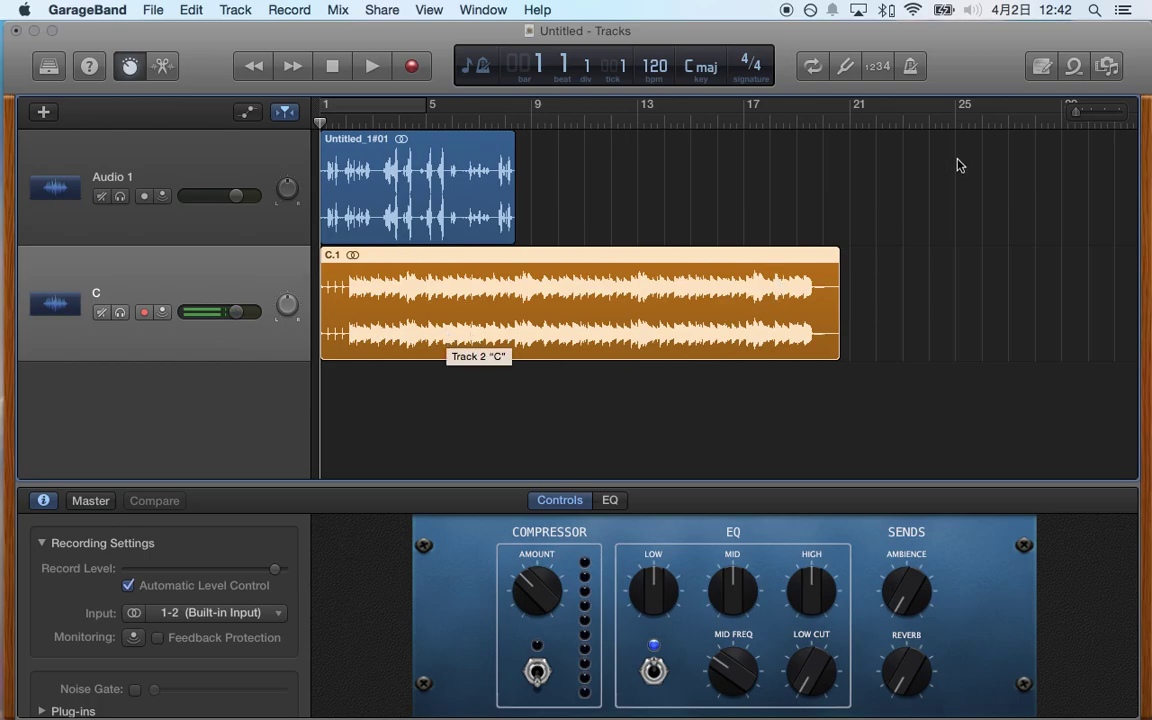
{"action": "mouse_move", "coordinate": [1077, 112]}
{"action": "left_mouse_down"}
{"action": "mouse_move", "coordinate": [1097, 117]}
{"action": "mouse_move", "coordinate": [1080, 120]}
{"action": "left_mouse_up"}
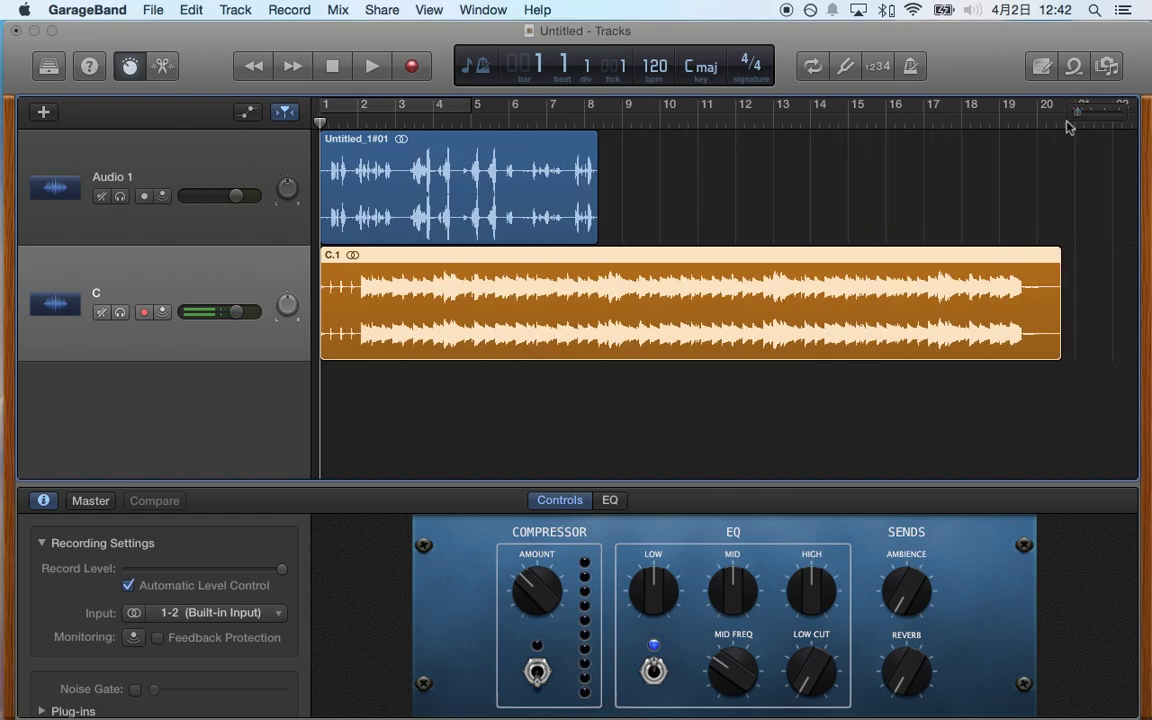
Dismiss the mail notification and choose Export Song to Disk from the Share menu.
{"action": "left_click", "coordinate": [374, 10]}
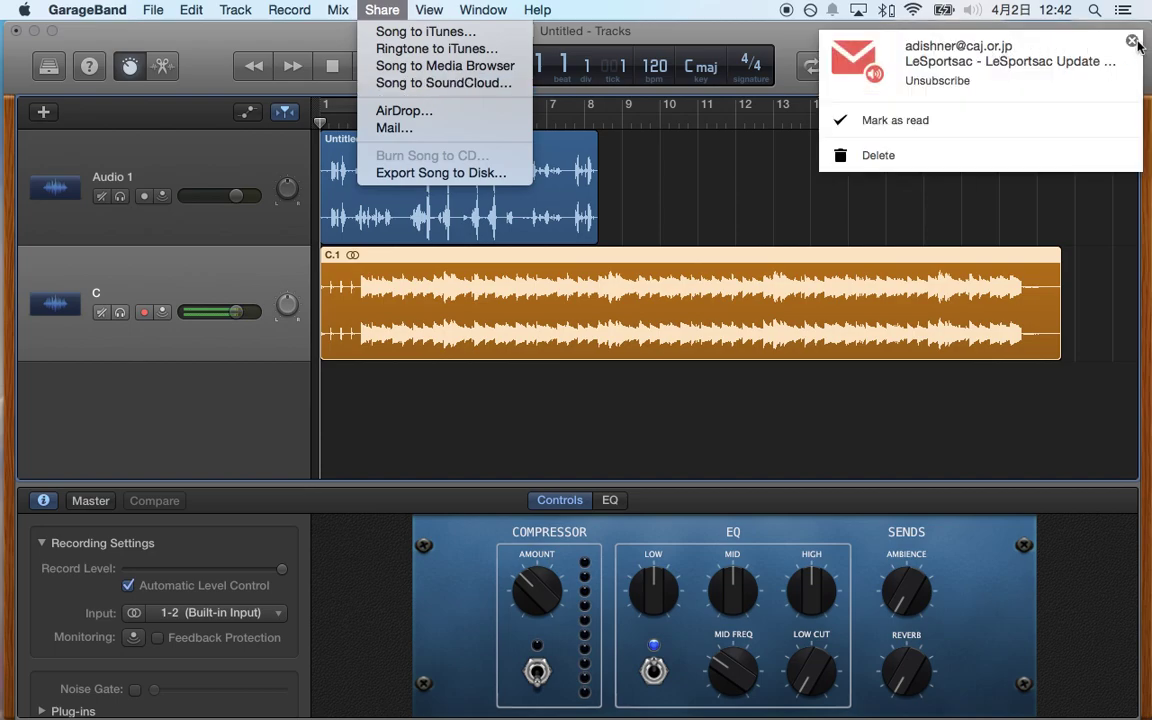
{"action": "left_click", "coordinate": [1131, 41]}
{"action": "left_click", "coordinate": [362, 7]}
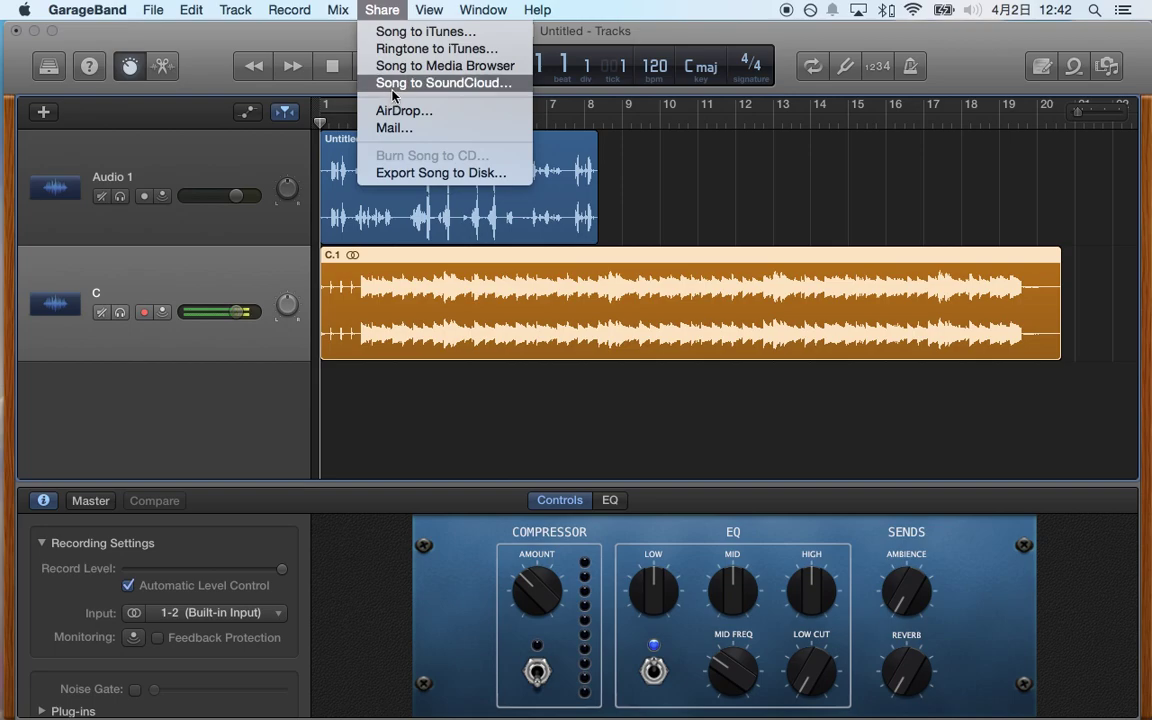
{"action": "left_click", "coordinate": [462, 173]}
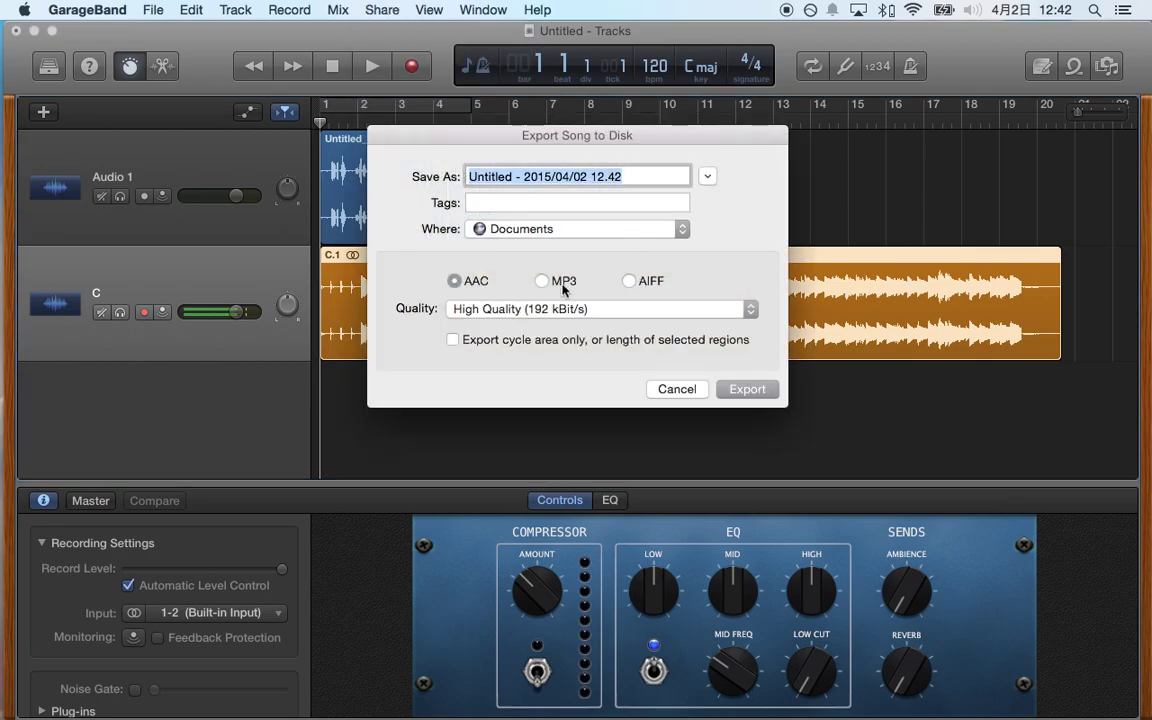
Export the song as an MP3 named 'My Name II-7 Vy Imaj7 V7 in C' to the Desktop.
{"action": "left_click", "coordinate": [542, 282]}
{"action": "type", "text": "M"}
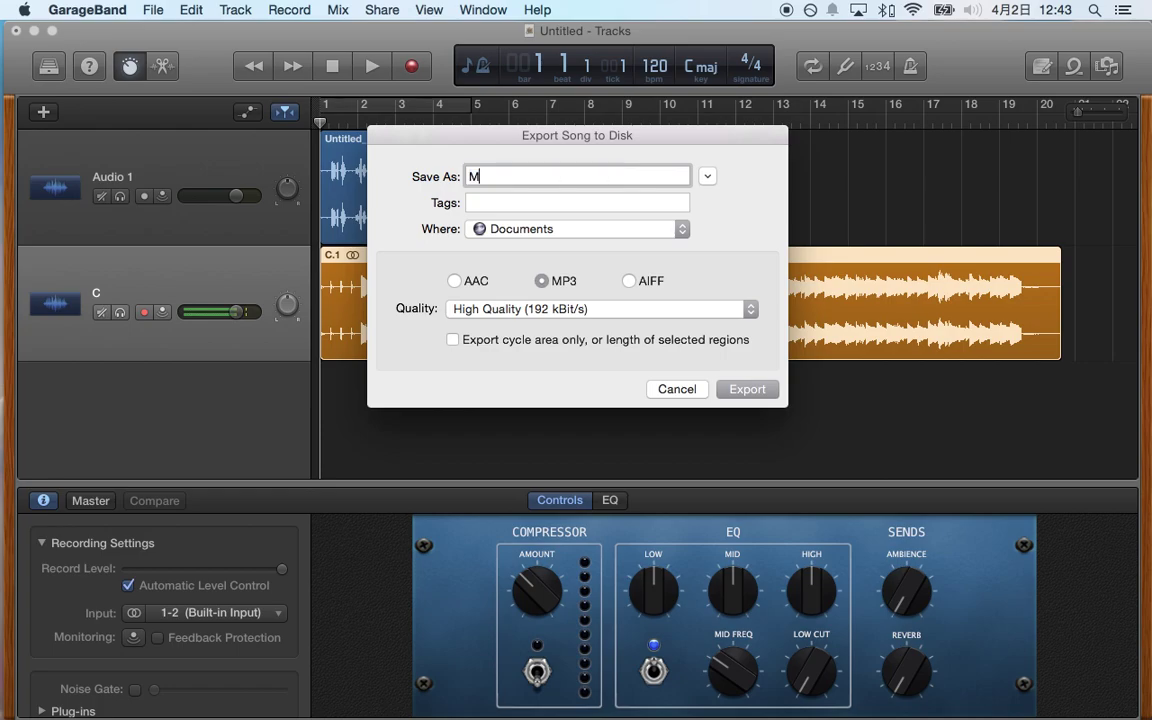
{"action": "type", "text": "y Name II-7 Vy Imaj7 V7 in C"}
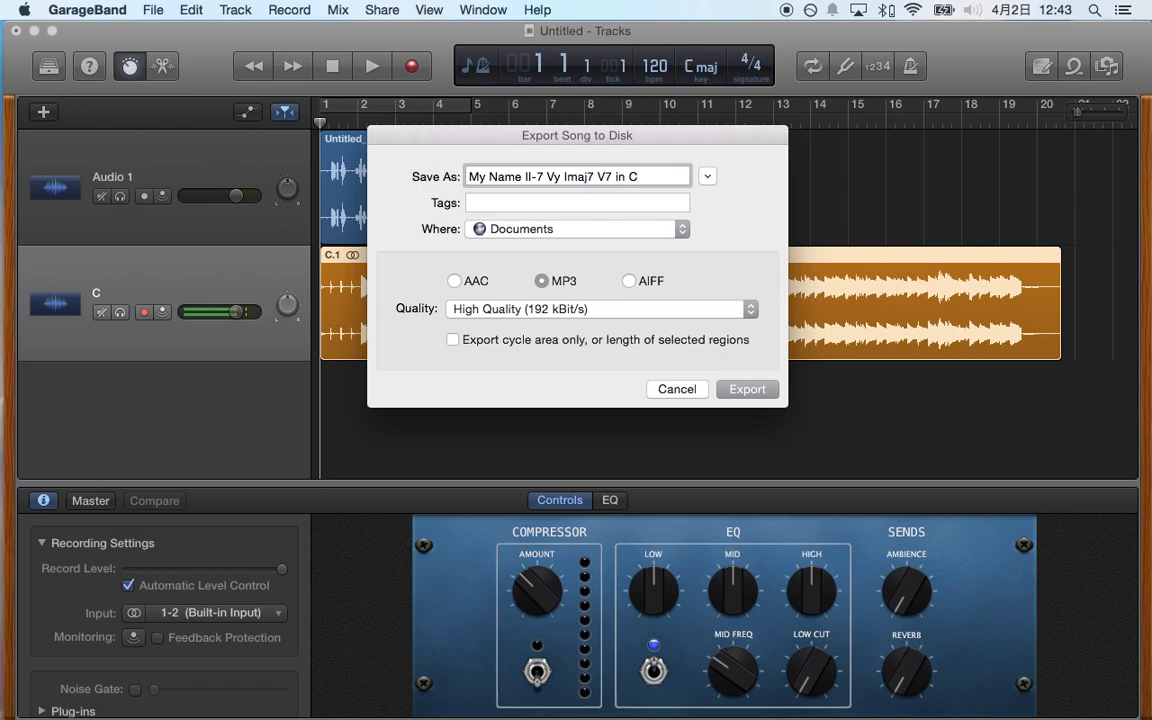
{"action": "left_click", "coordinate": [499, 234]}
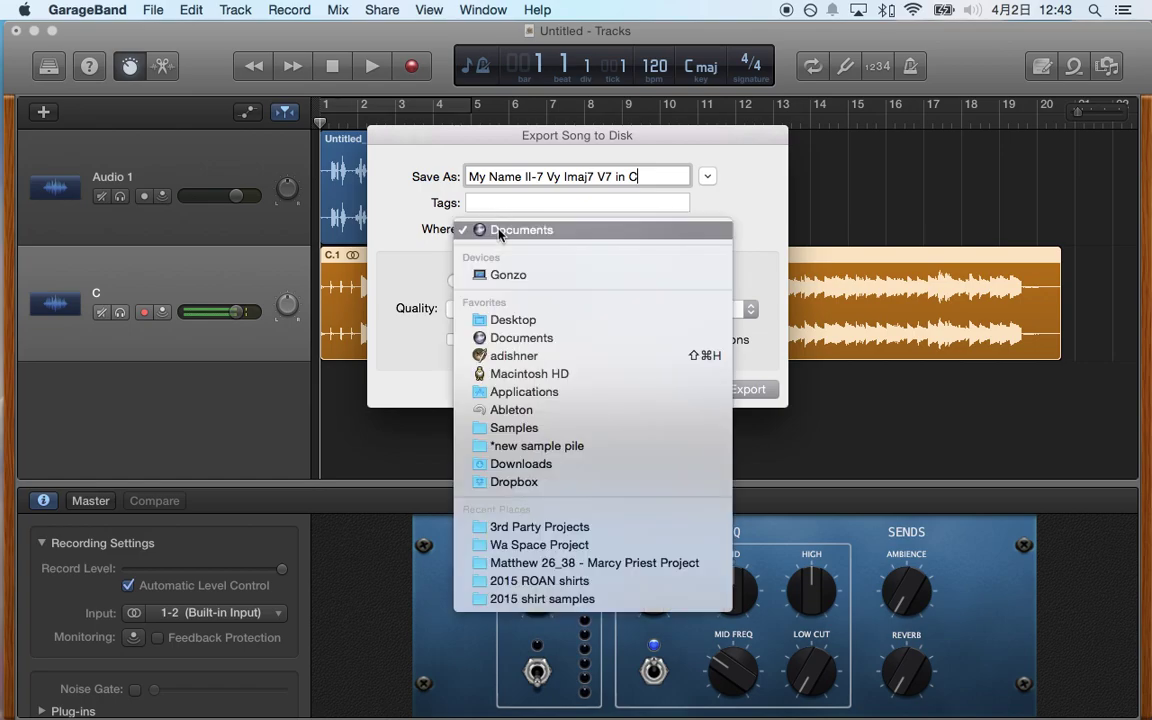
{"action": "left_click", "coordinate": [545, 320]}
{"action": "left_click", "coordinate": [756, 391]}
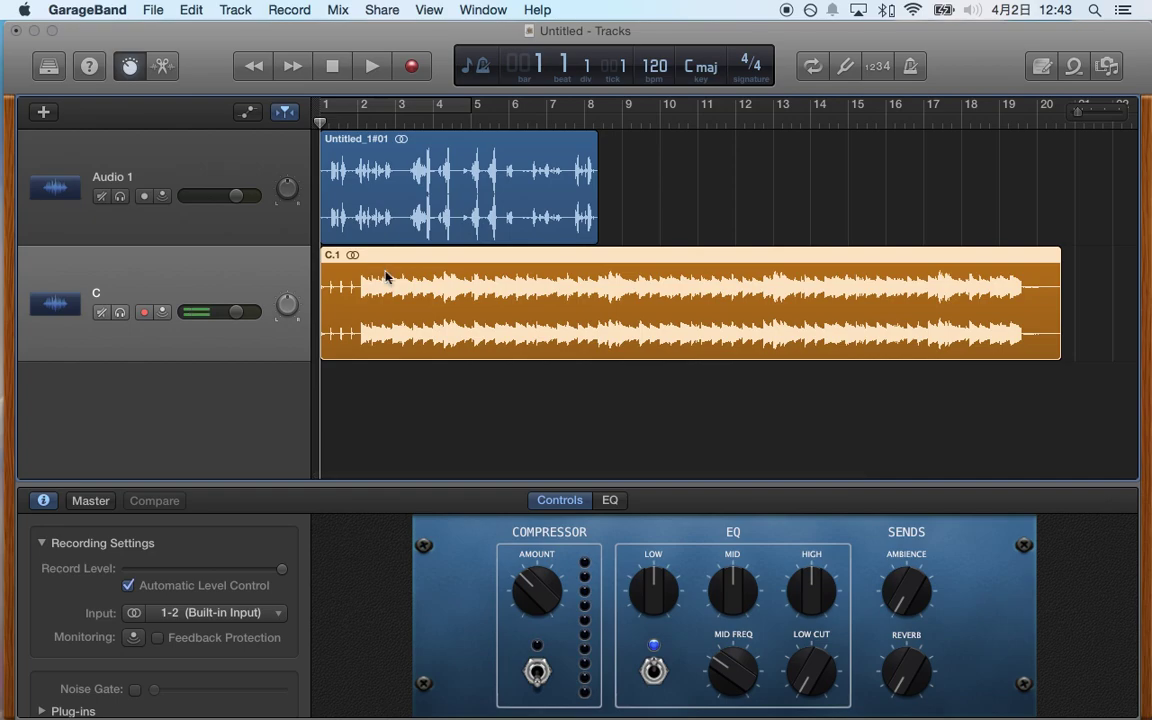
Quick Look the exported MP3 on the Desktop to confirm its 0:40 length, then close it.
{"action": "key", "text": "F11"}
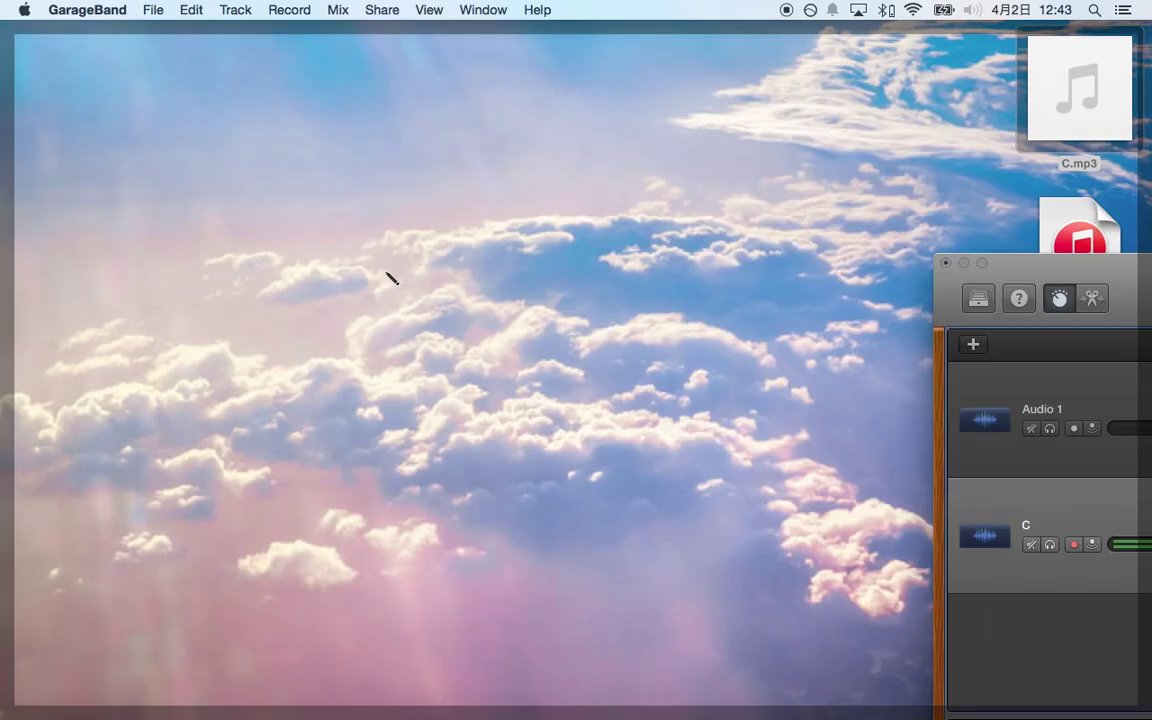
{"action": "left_click", "coordinate": [1080, 236]}
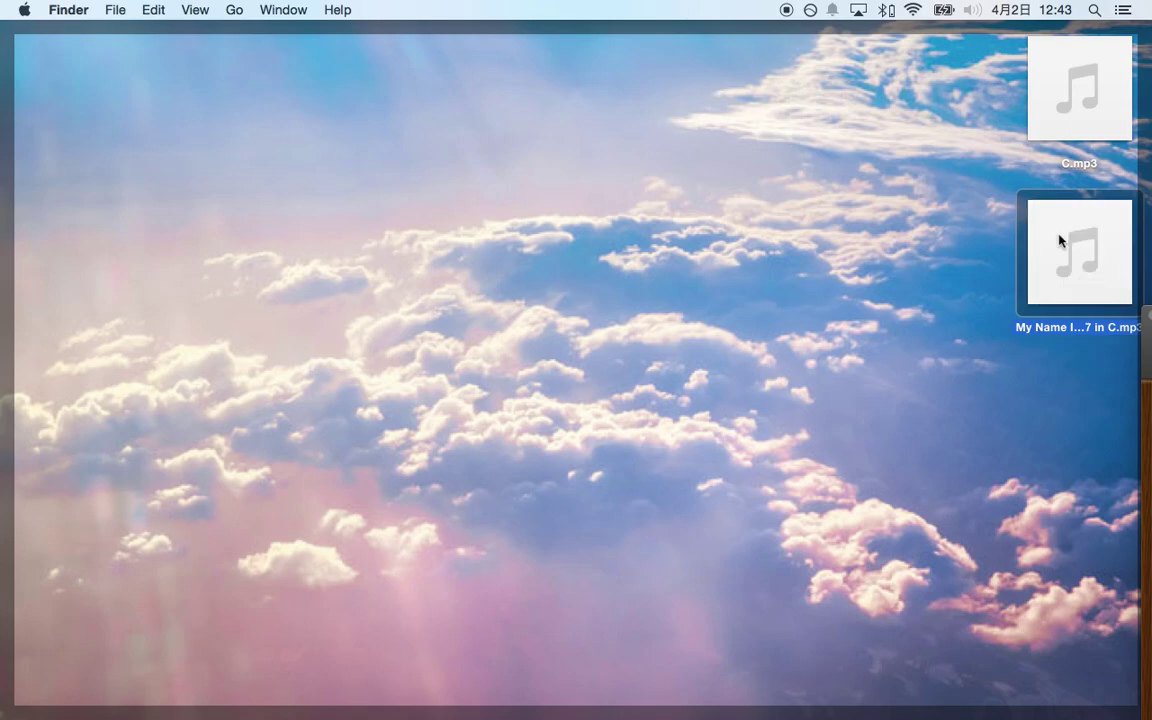
{"action": "key", "text": "space"}
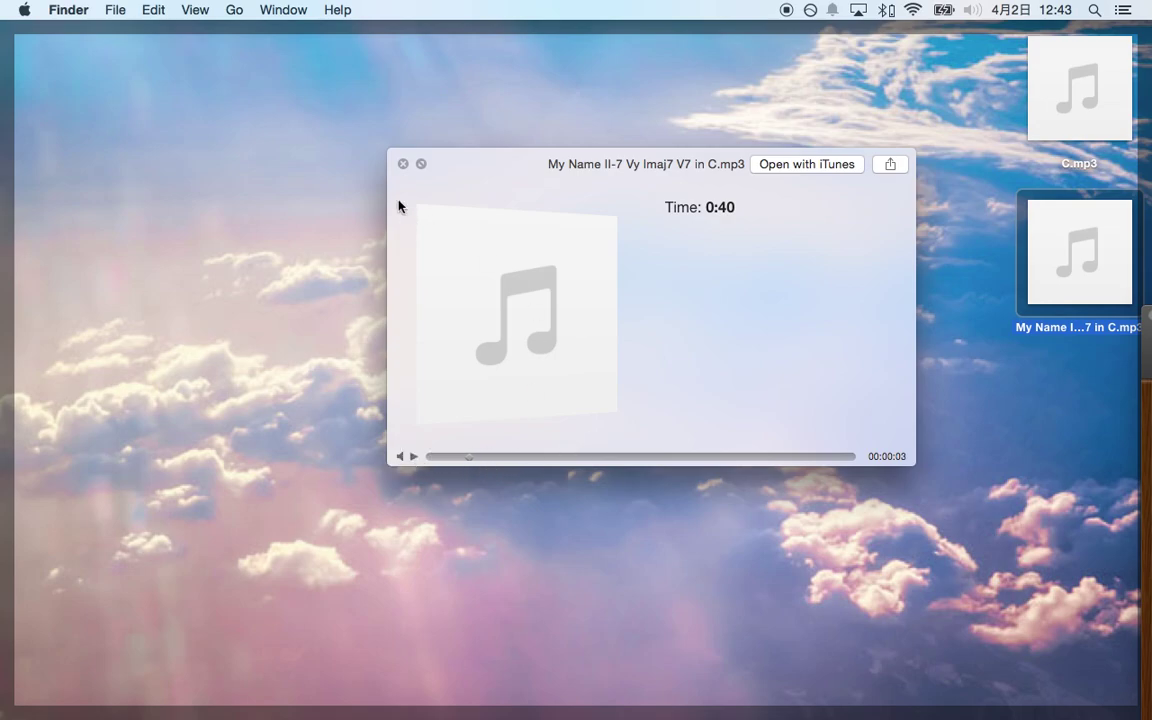
{"action": "left_click", "coordinate": [402, 166]}
{"action": "mouse_move", "coordinate": [1062, 254]}
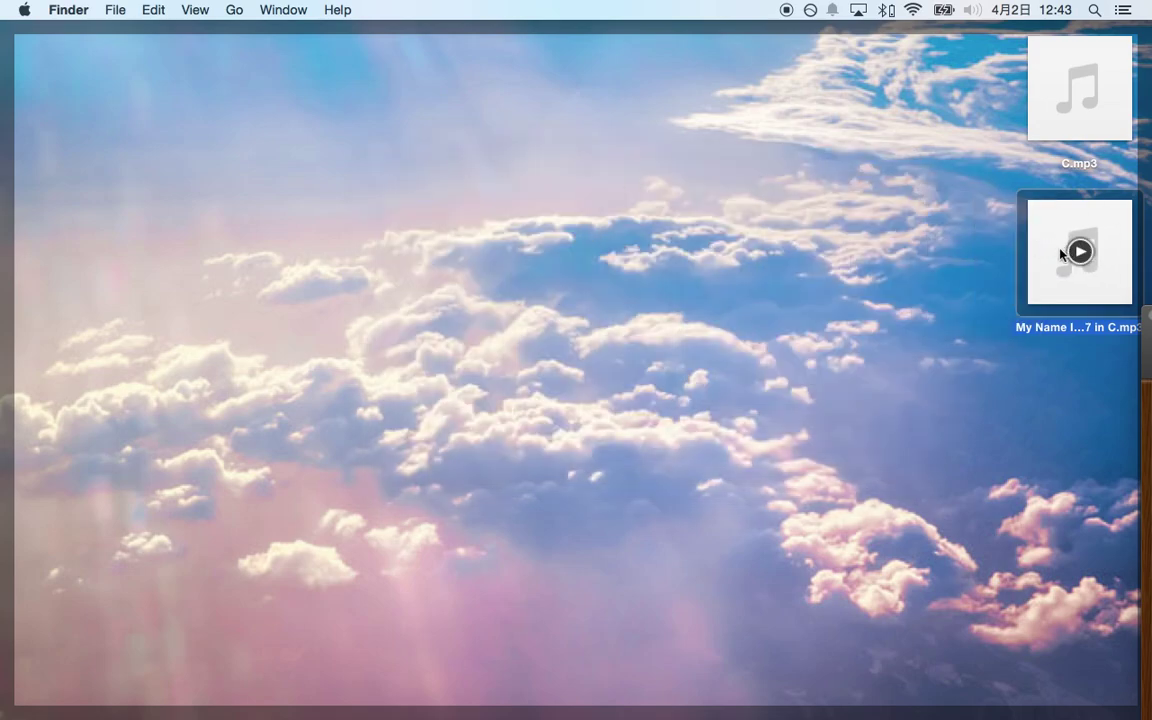